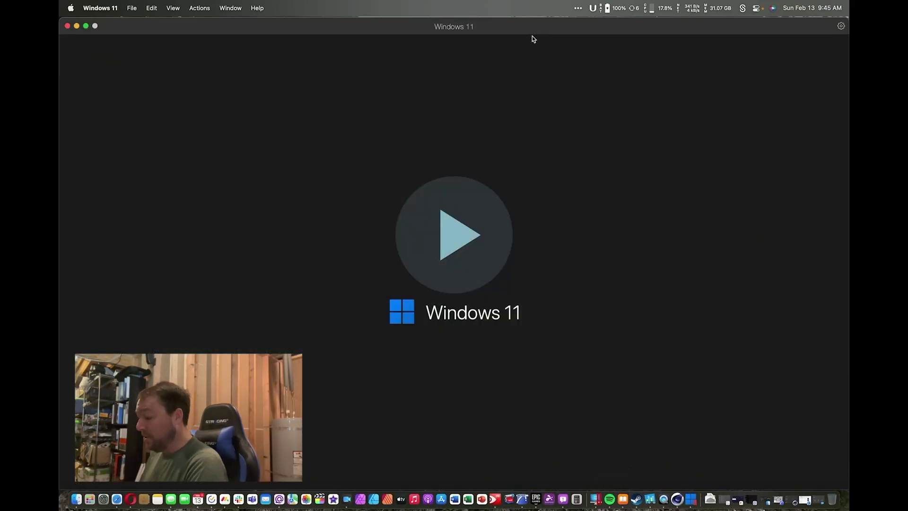
Start the Windows 11 virtual machine in Parallels Desktop
left_click(465, 250)
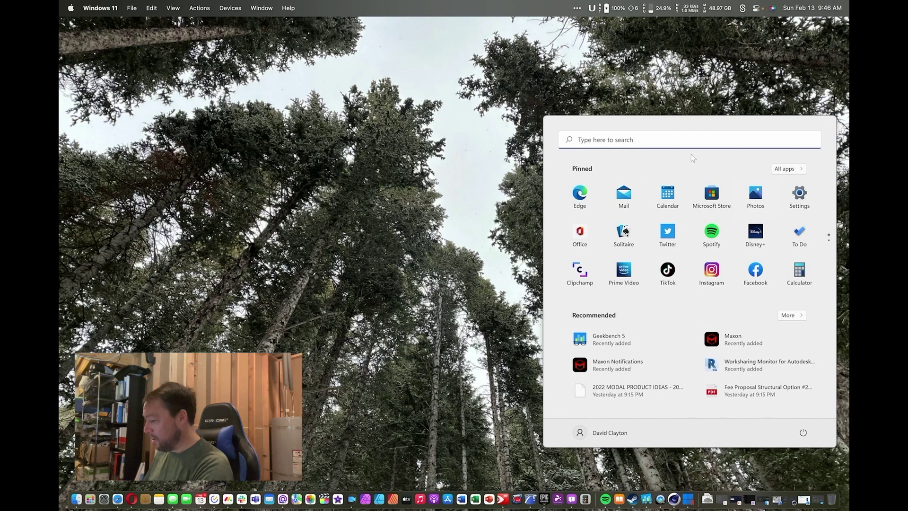
Search Windows for 'revit' and launch Revit 2022 from the best match
left_click(617, 138)
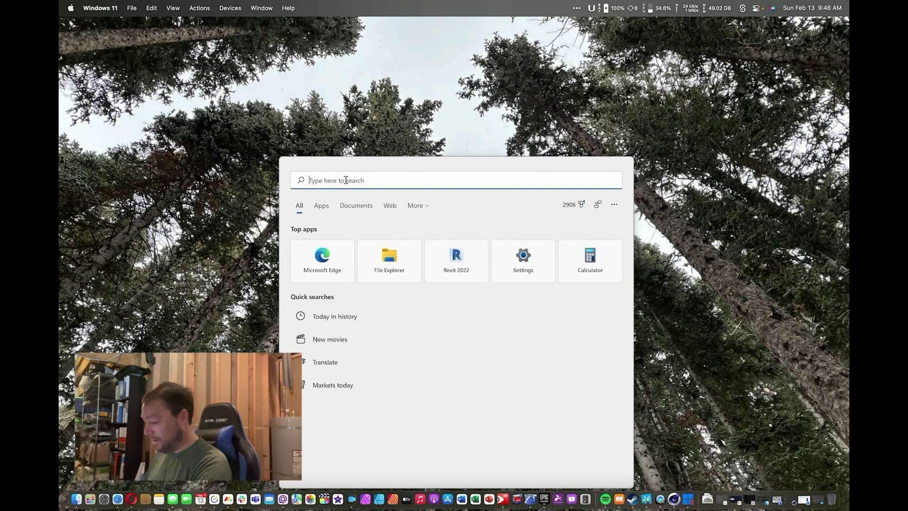
type("revit")
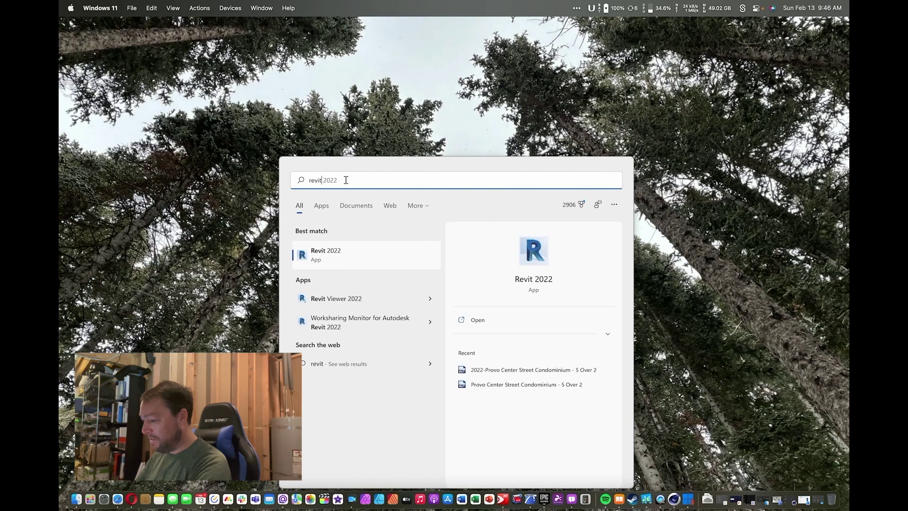
left_click(337, 244)
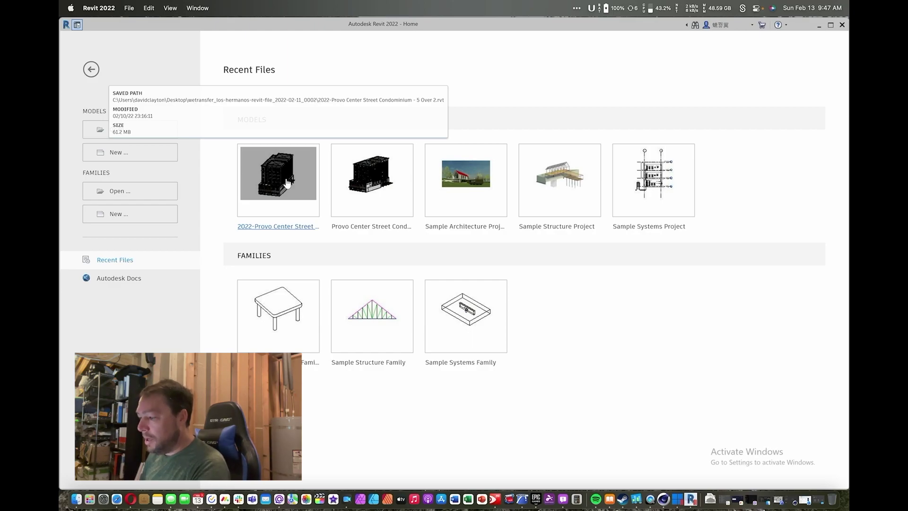
Open the 2022-Provo Center Street Condominium model and orbit its 3D view to the far side
left_click(287, 182)
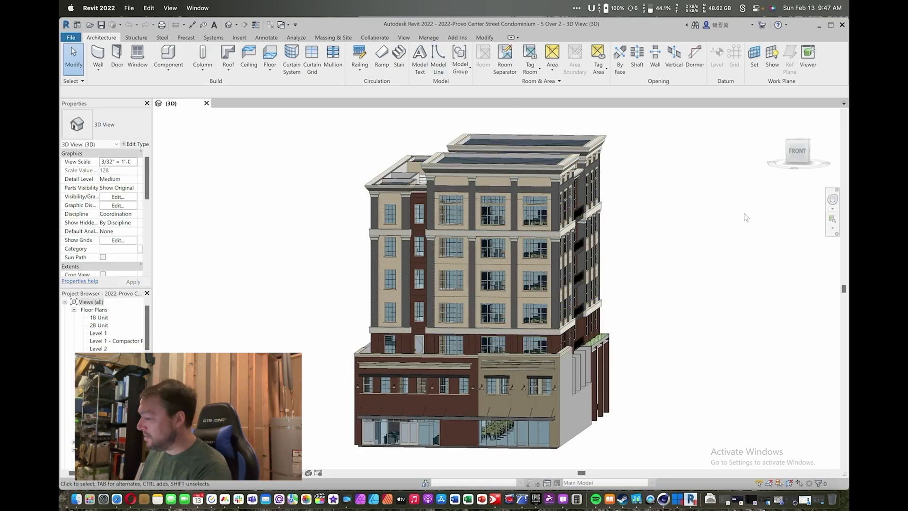
middle_click_drag(771, 225, 661, 223)
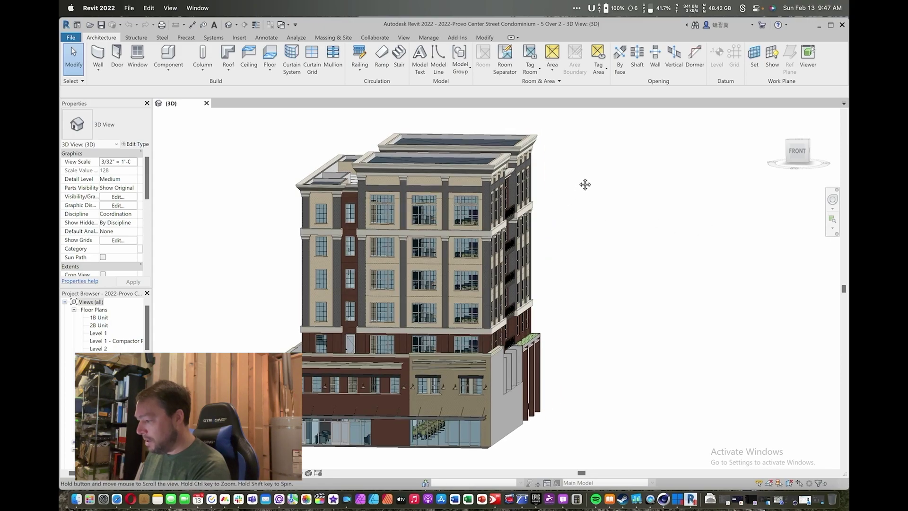
middle_click_drag(584, 185, 596, 232)
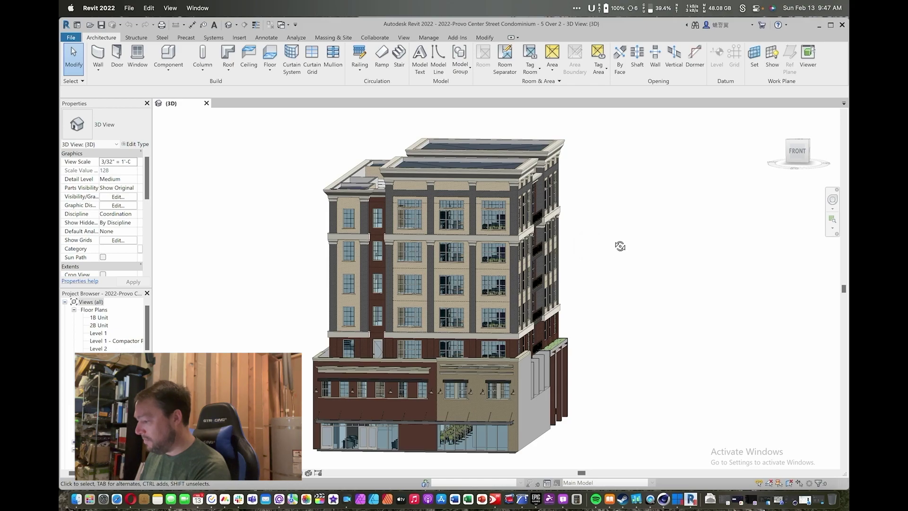
middle_click_drag(620, 246, 433, 310, "shift")
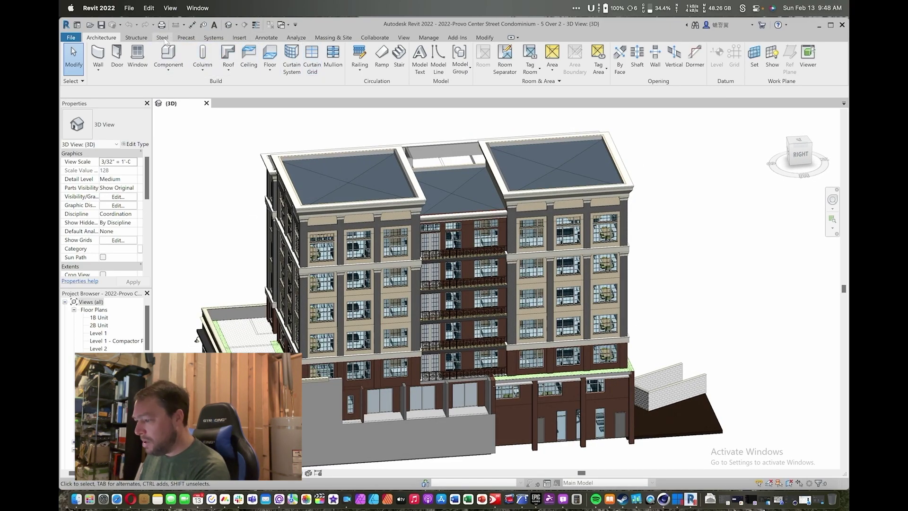
Switch to the View tab and use the 3D view's shortcut menu
left_click(398, 38)
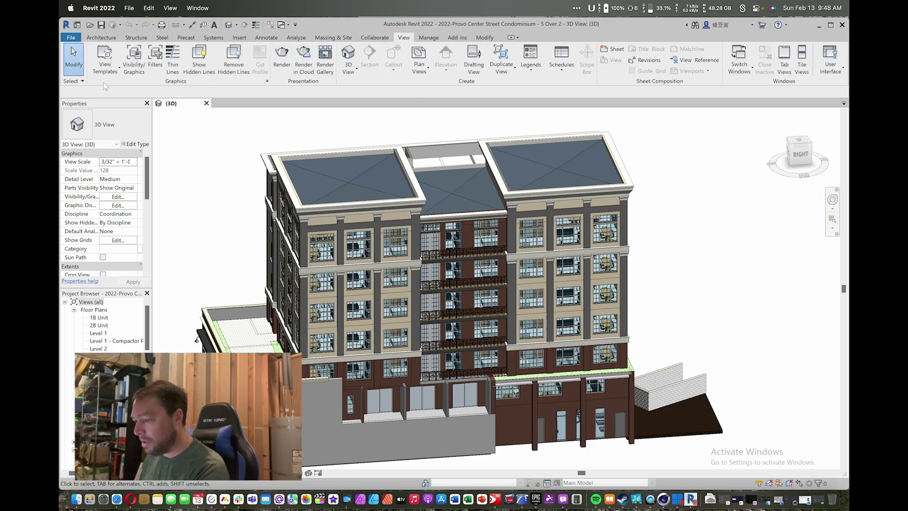
right_click(196, 146)
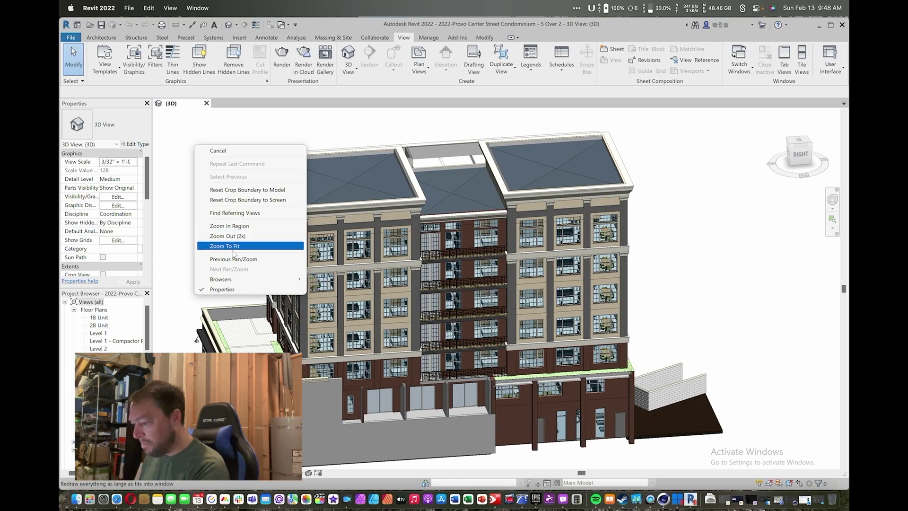
left_click(183, 159)
scroll(150, 190, "down", 5)
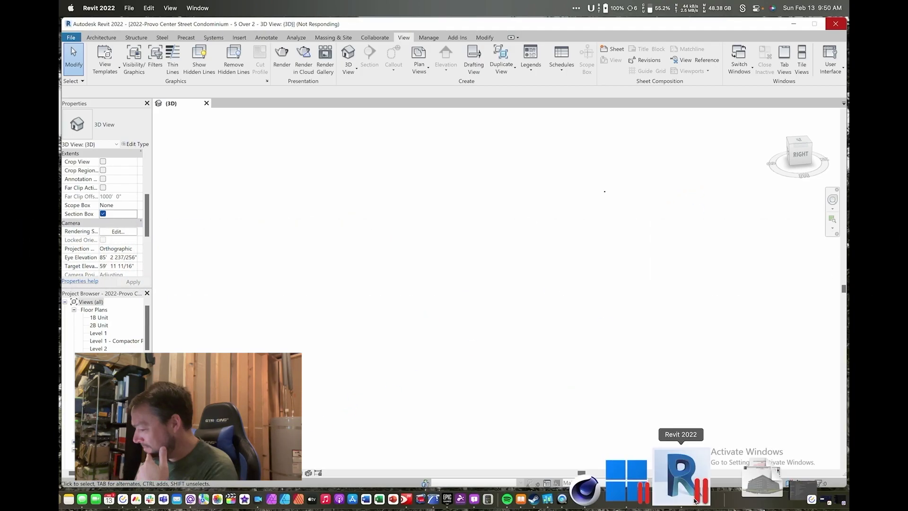
Quit the Not Responding Revit from its dock icon and force its window closed
right_click(695, 499)
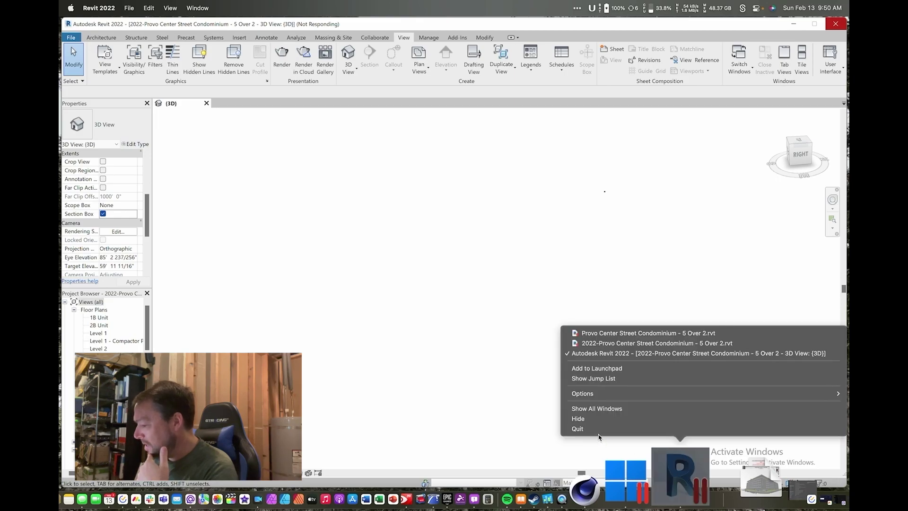
left_click(693, 131)
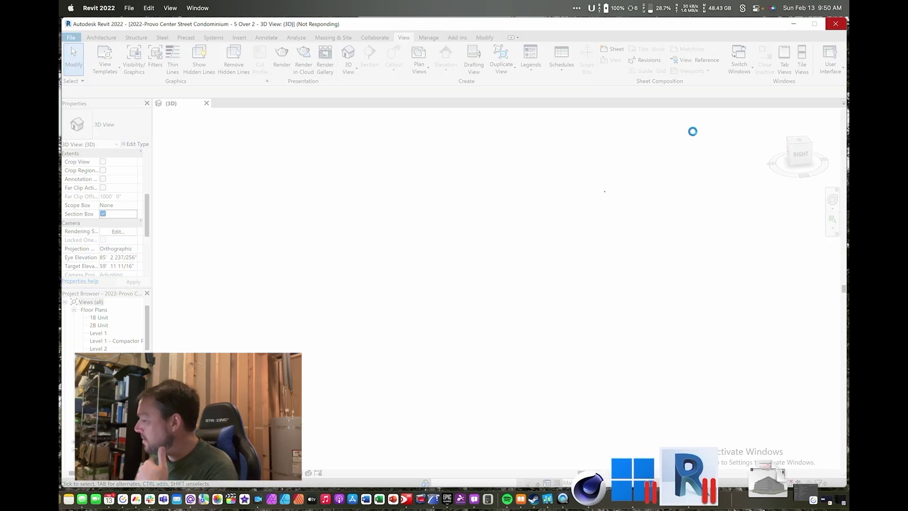
left_click(840, 26)
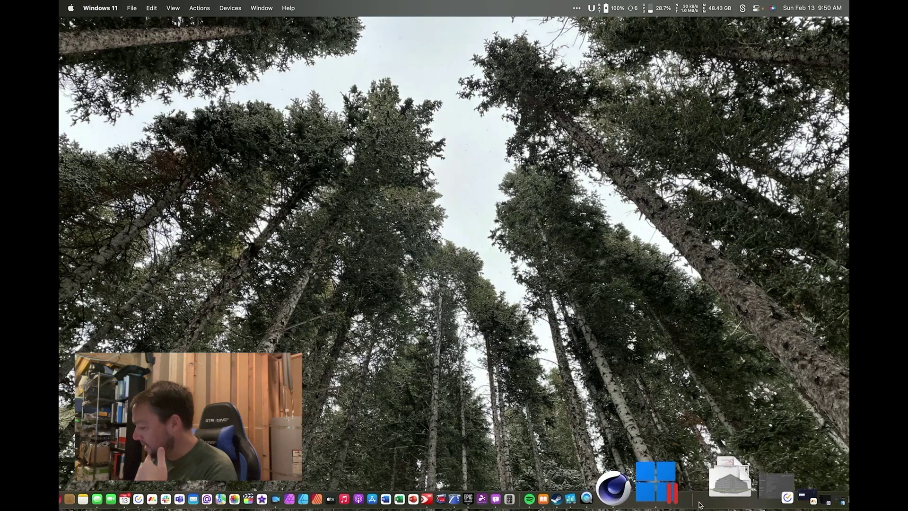
Reopen '2022-Provo Center Street Condominium - 5 Over 2' from the Start menu's Recommended list
left_click(695, 500)
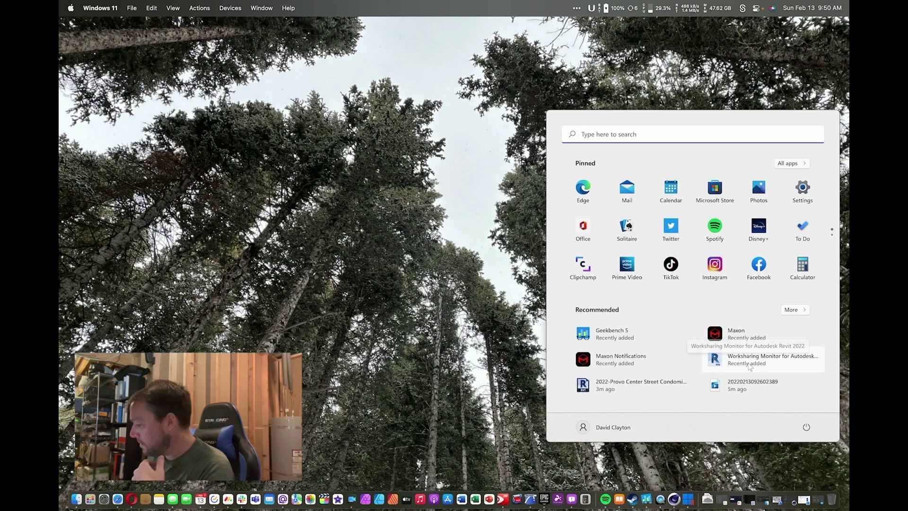
left_click(617, 390)
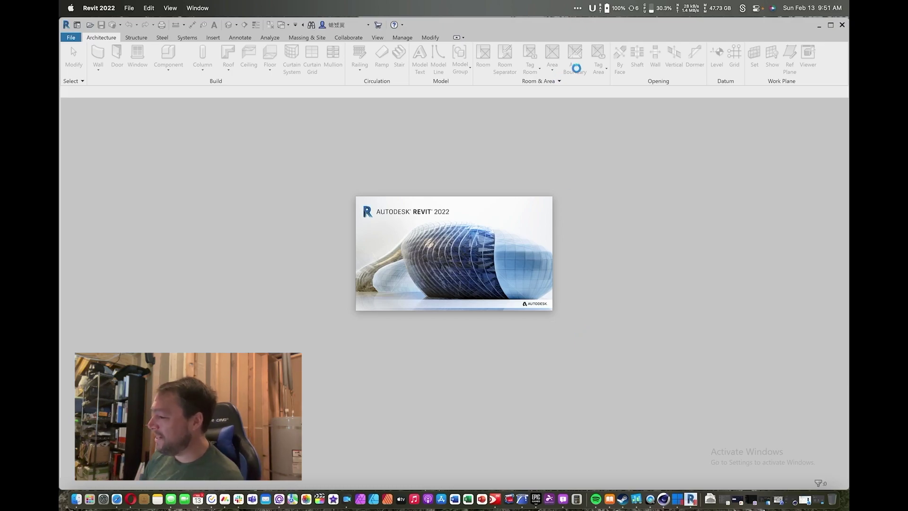
After the model reloads, open the Level 1 floor plan from the Project Browser
mouse_move(424, 8)
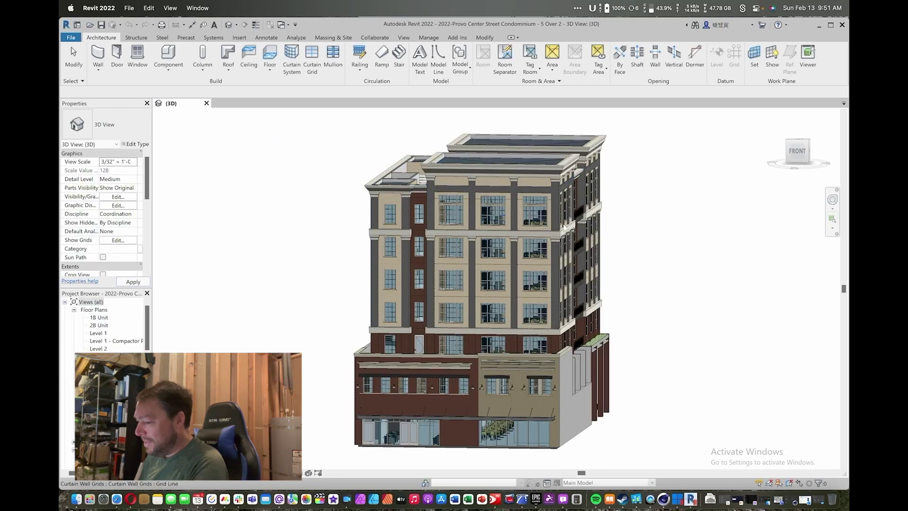
scroll(628, 250, "down", 2)
middle_click_drag(628, 249, 502, 261)
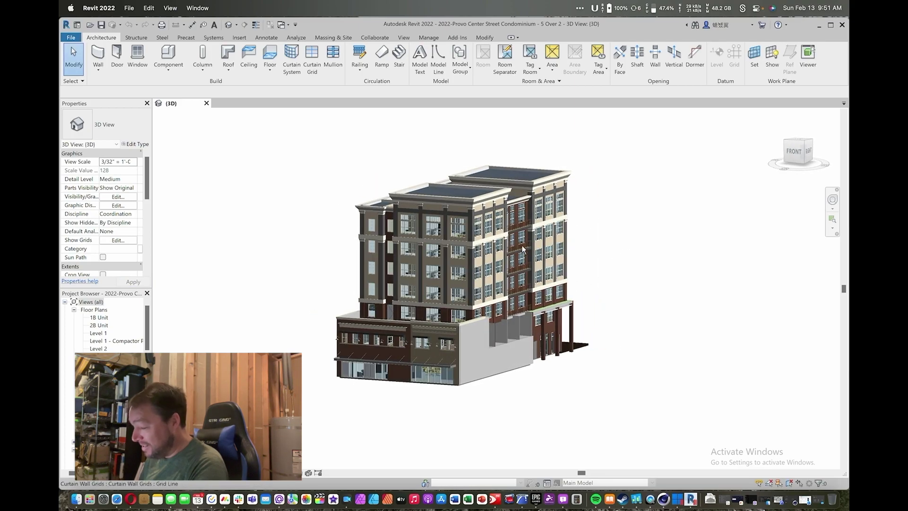
double_click(97, 334)
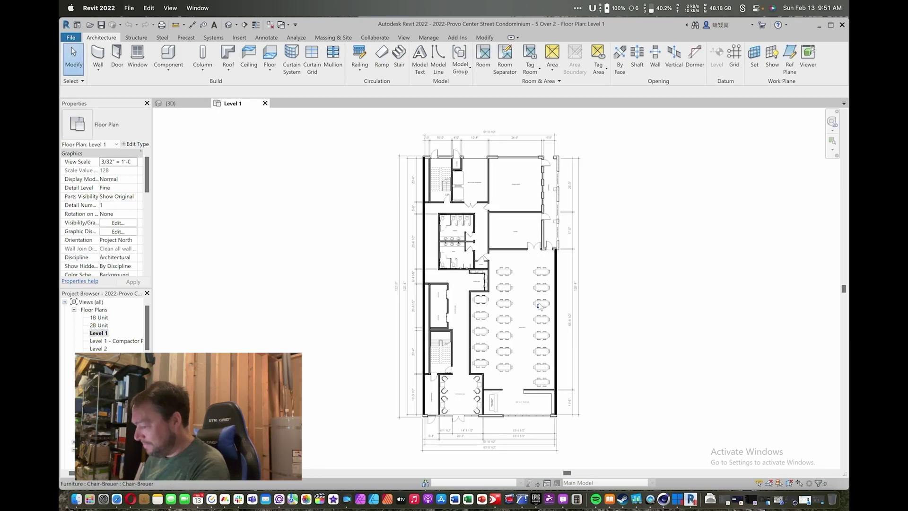
Zoom in on the Level 1 restaurant tables and pan around them
scroll(502, 272, "up", 4)
middle_click_drag(502, 272, 493, 190)
scroll(520, 150, "down", 5)
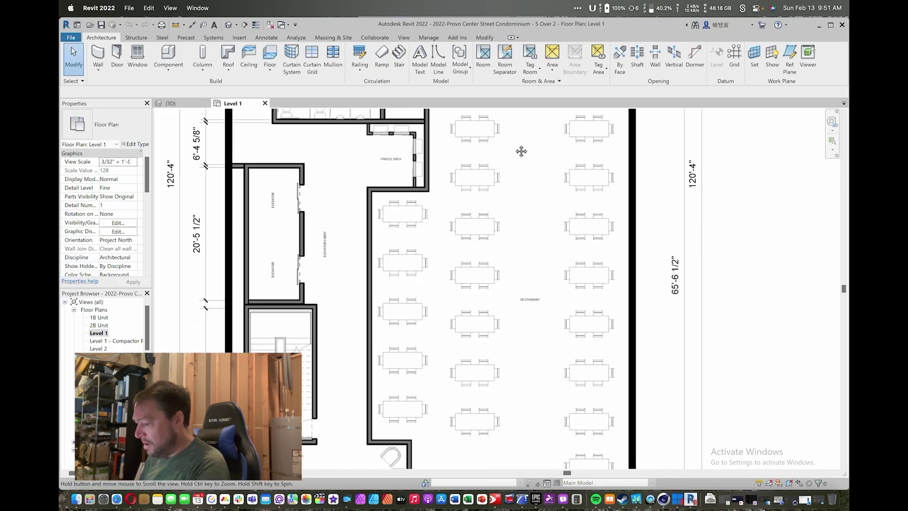
Open the Level 2 floor plan and frame its residential units, then open Level 6
double_click(99, 348)
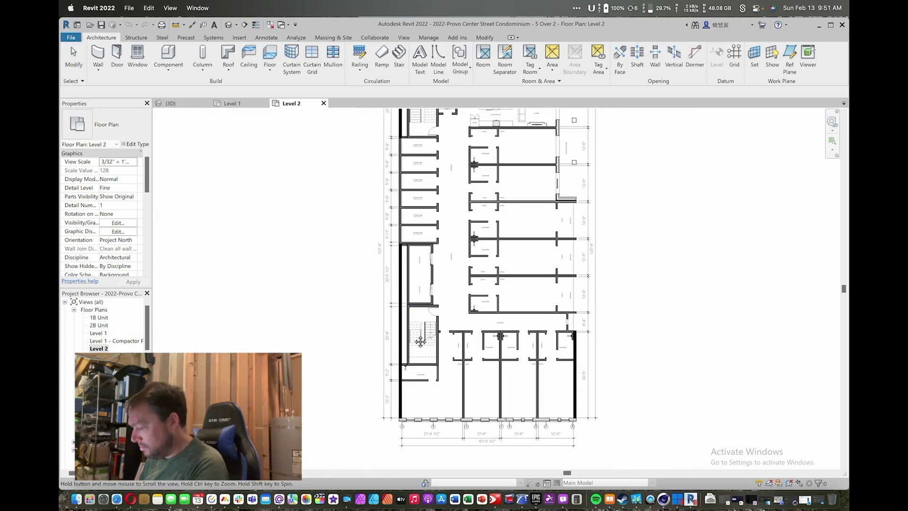
middle_click_drag(420, 276, 470, 137)
scroll(517, 241, "up", 5)
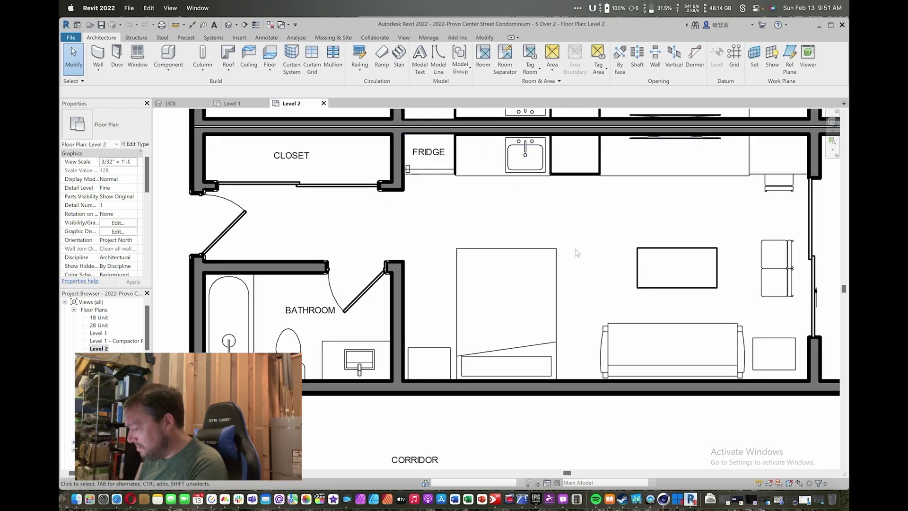
scroll(463, 218, "down", 5)
scroll(470, 310, "down", 3)
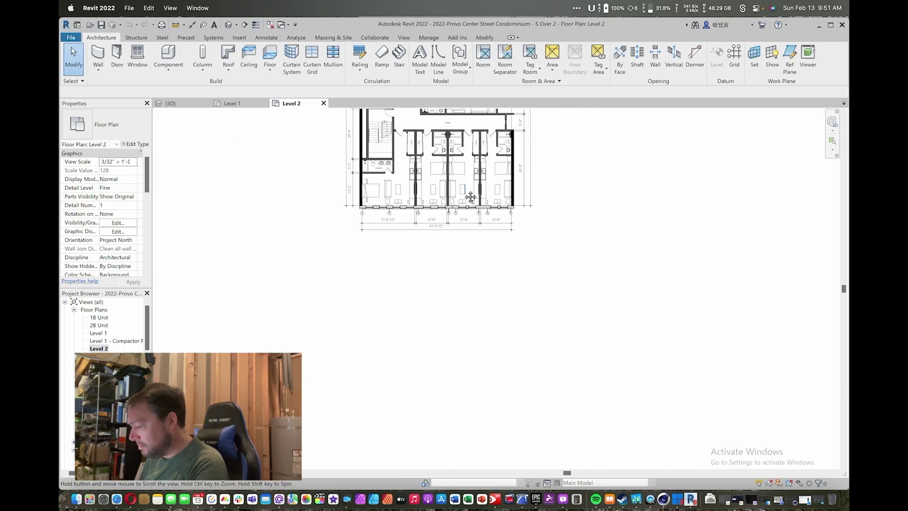
middle_click_drag(470, 309, 464, 225)
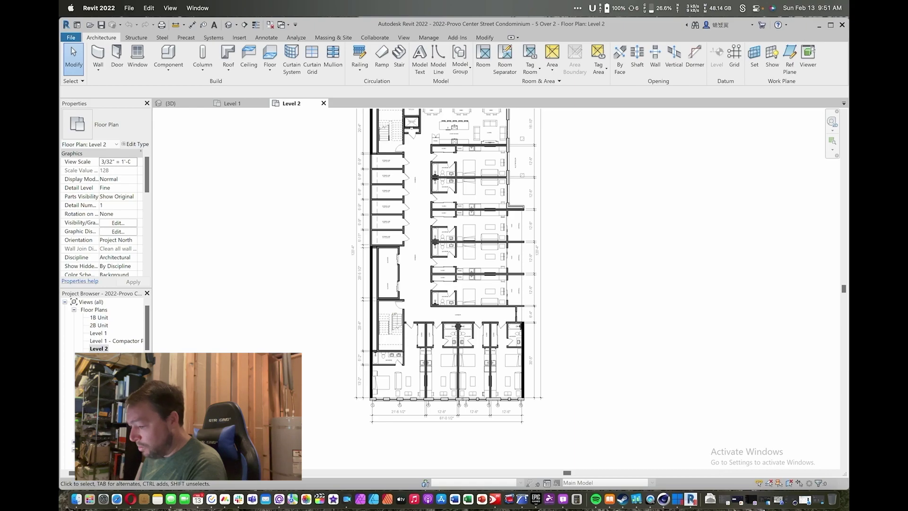
double_click(99, 379)
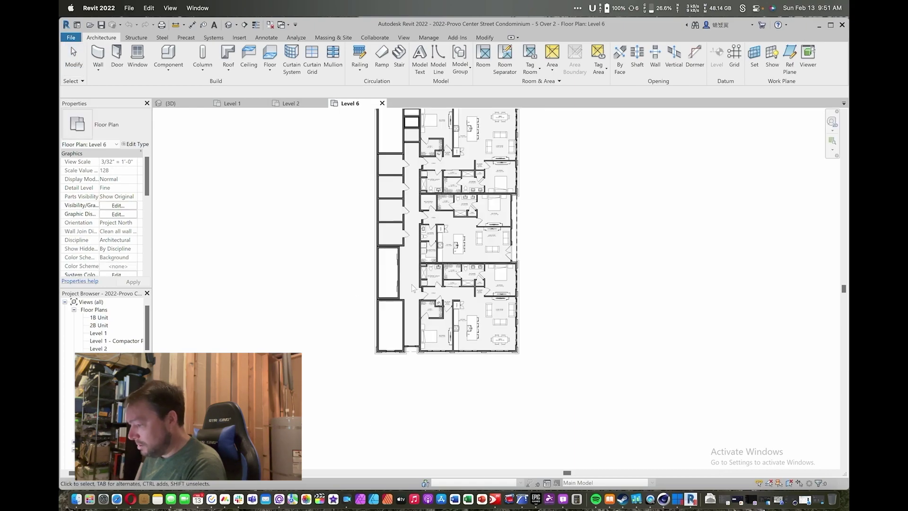
middle_click_drag(463, 230, 464, 294)
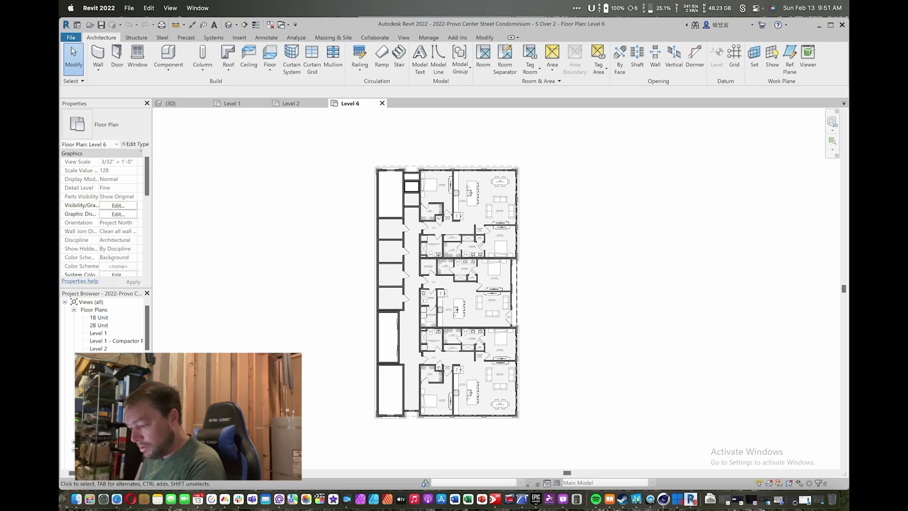
middle_click_drag(333, 321, 337, 280)
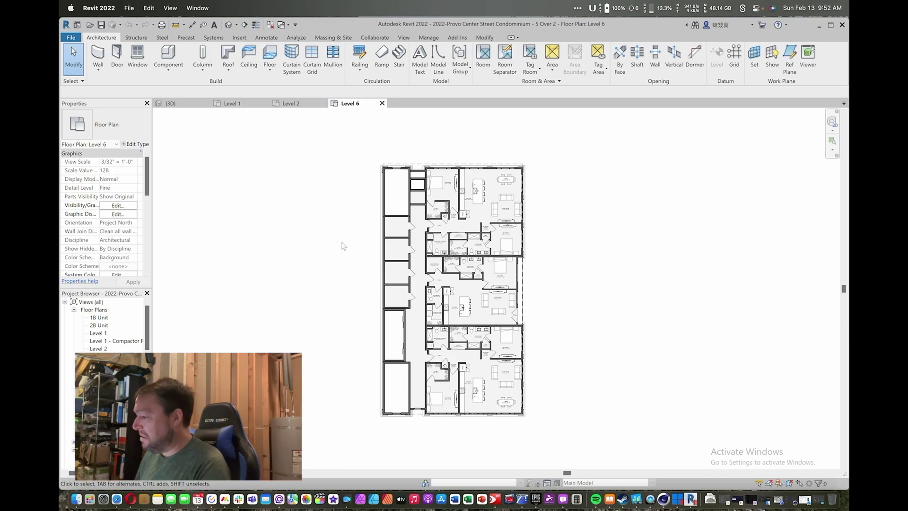
scroll(396, 257, "up", 5)
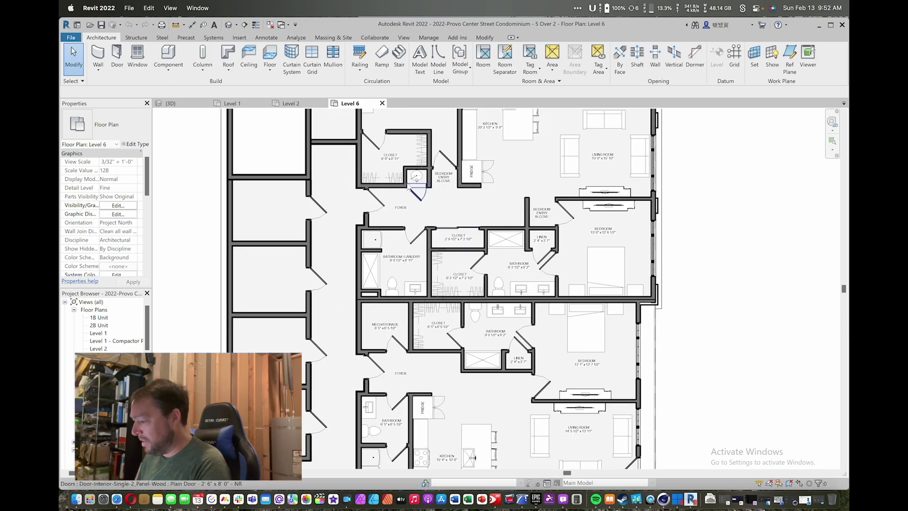
middle_click_drag(515, 159, 517, 178)
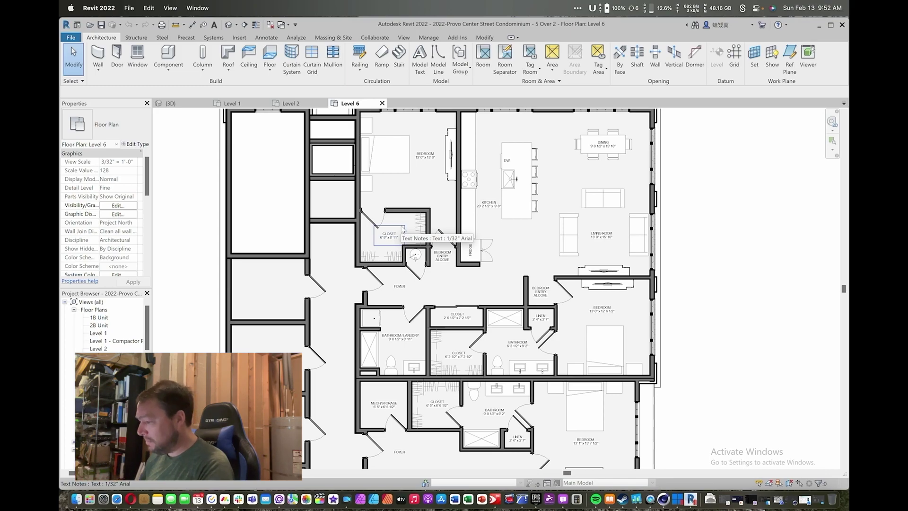
scroll(403, 230, "down", 3)
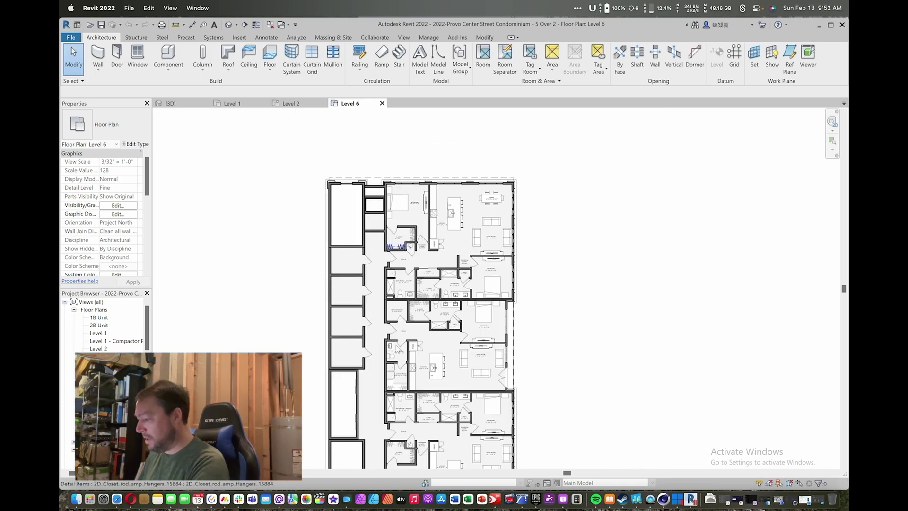
scroll(402, 284, "down", 3)
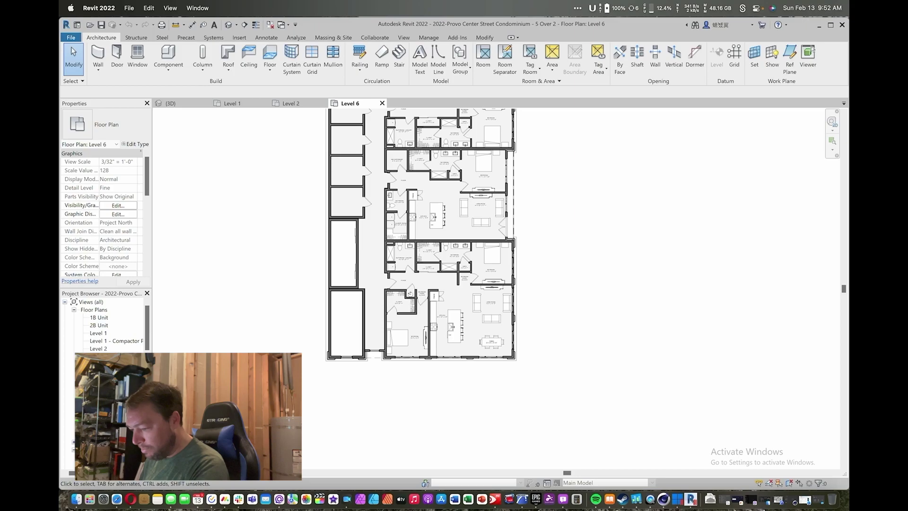
scroll(104, 326, "down", 3)
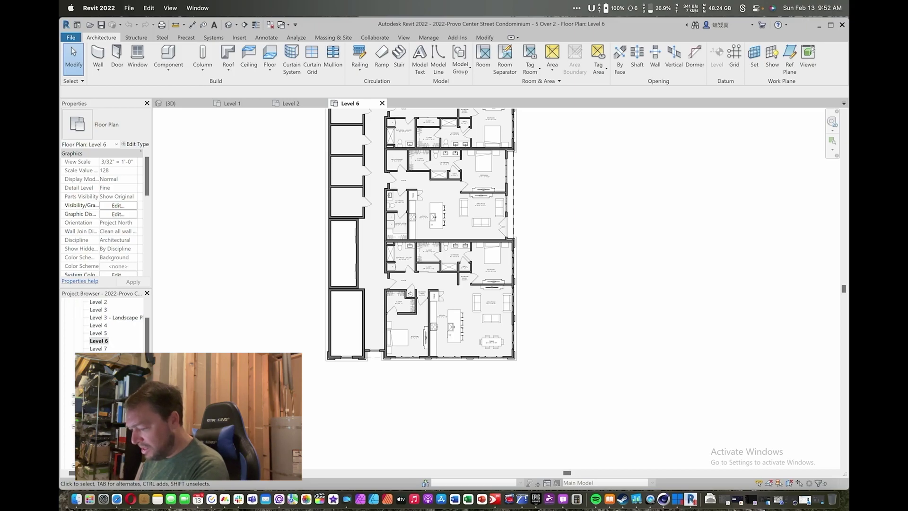
Open the East elevation and zoom and pan down to its lower storeys
left_click(102, 387)
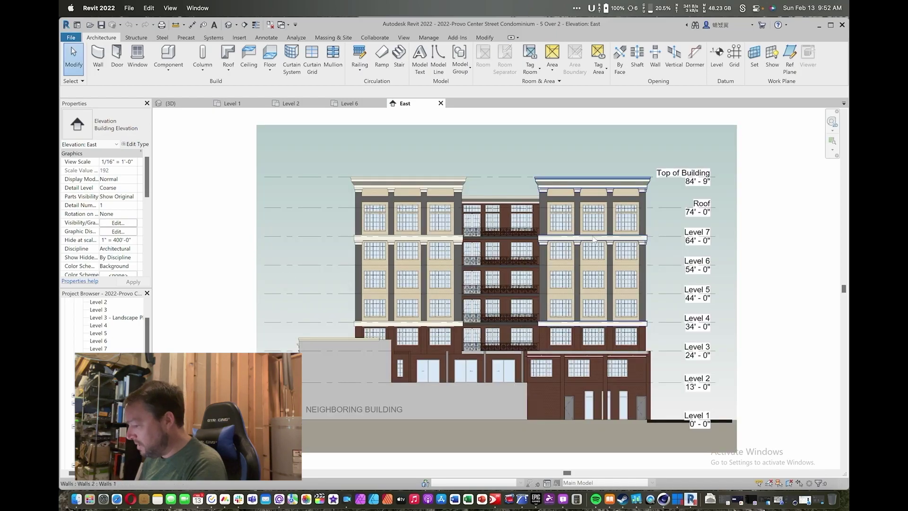
middle_click_drag(725, 263, 707, 280)
scroll(547, 216, "up", 5)
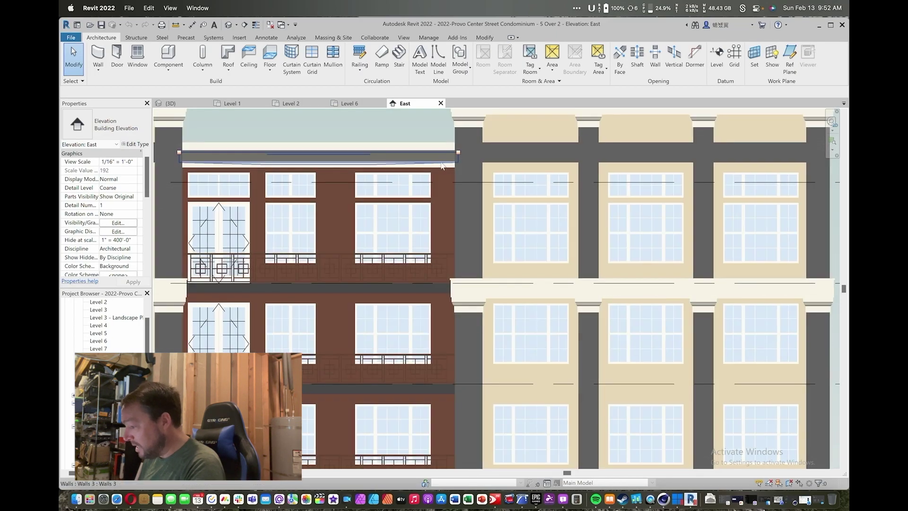
scroll(483, 211, "up", 5)
scroll(488, 294, "down", 8)
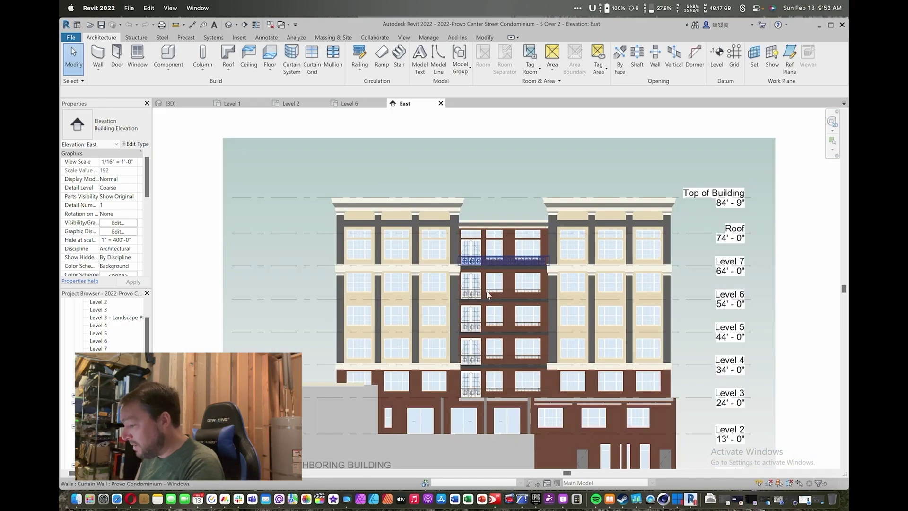
middle_click_drag(488, 294, 490, 151)
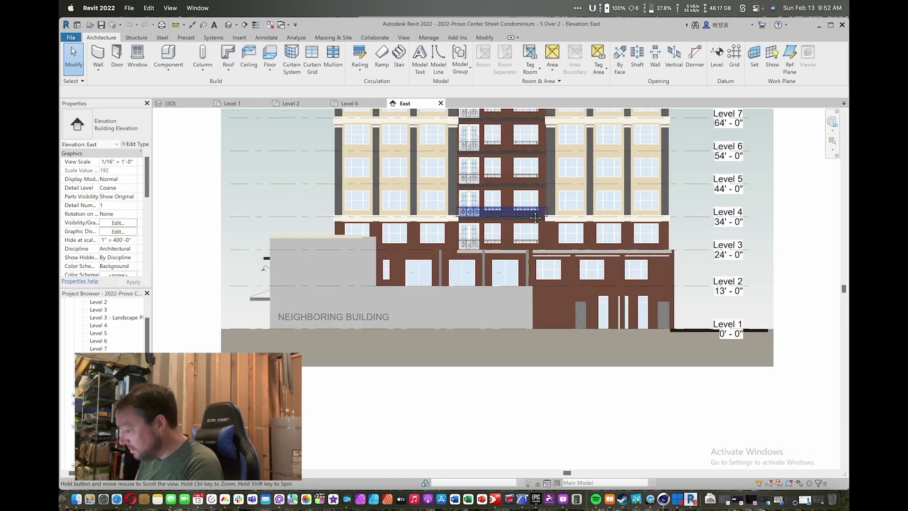
scroll(588, 339, "up", 6)
scroll(579, 337, "down", 3)
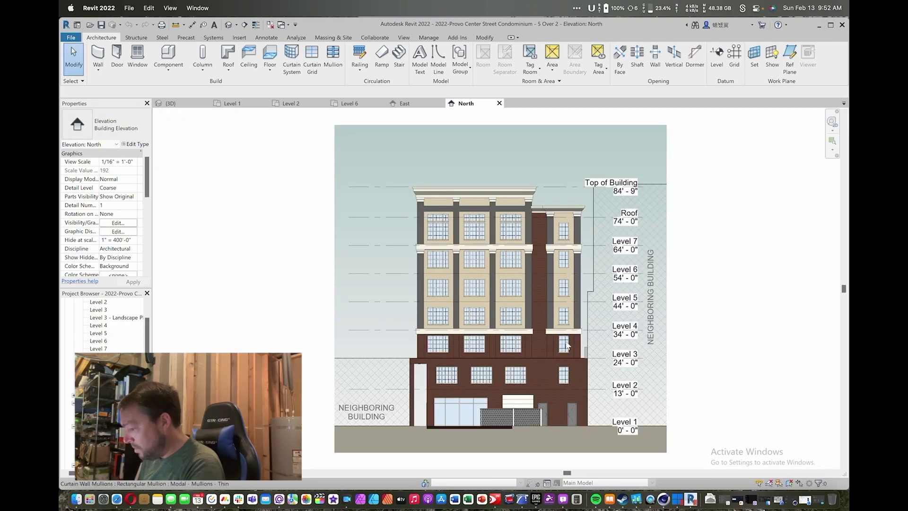
Zoom over the North elevation, then open the South elevation and frame its whole facade
scroll(566, 344, "up", 4)
scroll(566, 343, "down", 2)
scroll(566, 343, "down", 3)
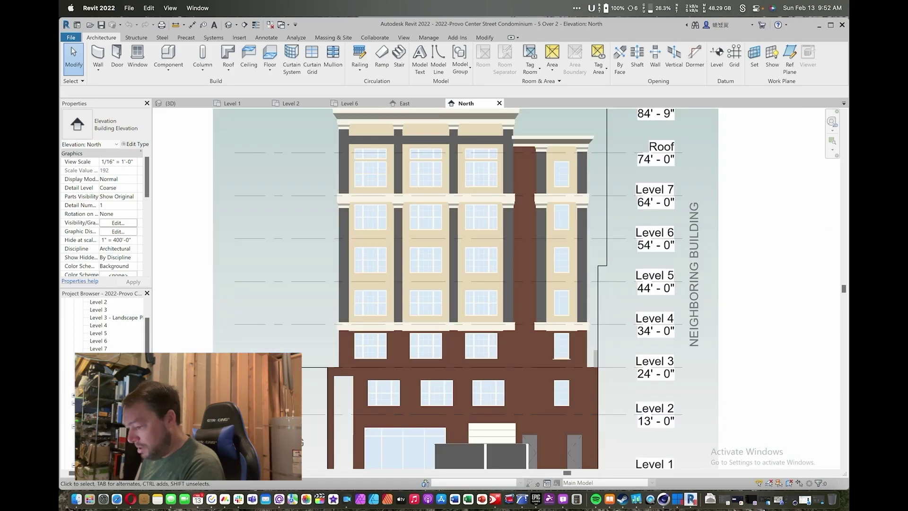
double_click(97, 449)
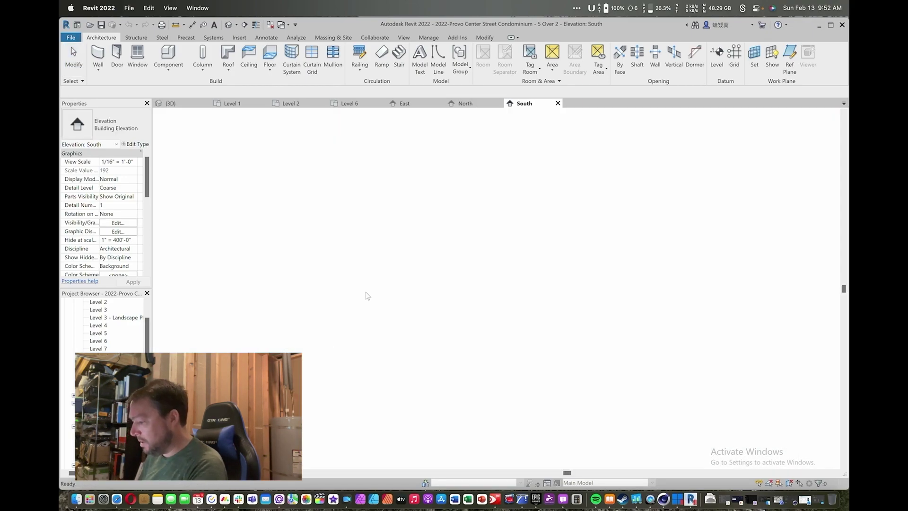
scroll(483, 436, "up", 6)
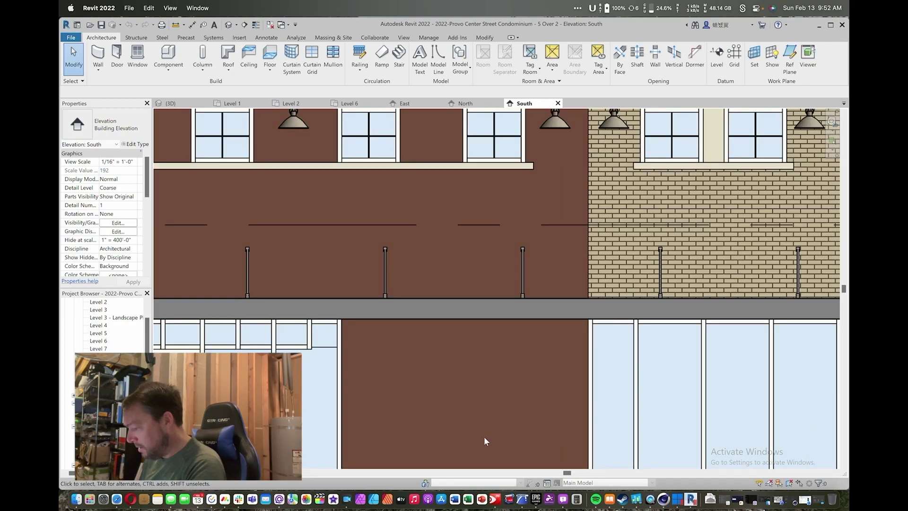
scroll(484, 438, "up", 5)
scroll(486, 392, "down", 5)
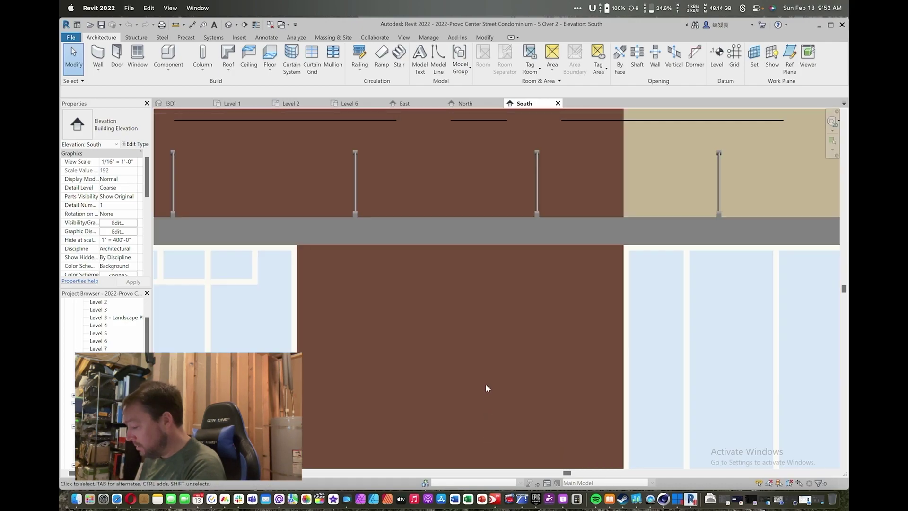
middle_click_drag(607, 284, 602, 400)
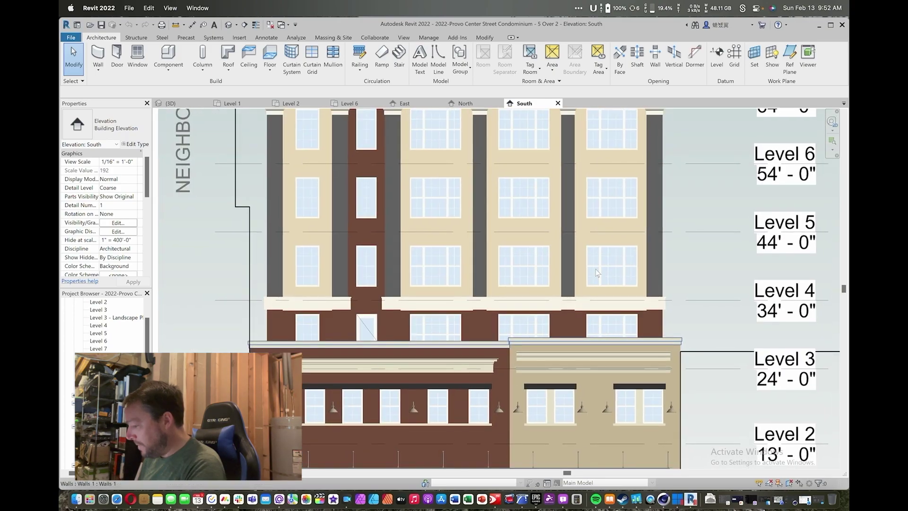
scroll(595, 257, "down", 5)
scroll(104, 326, "down", 1)
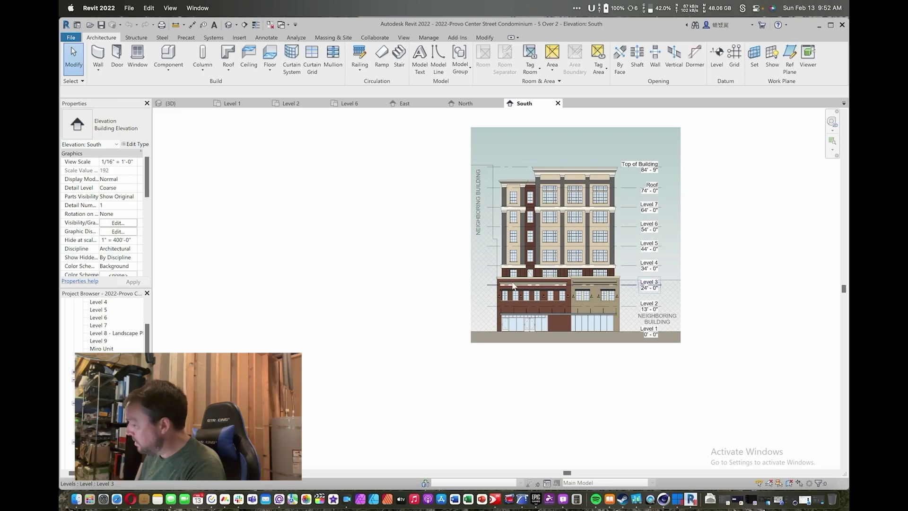
middle_click_drag(497, 269, 431, 290)
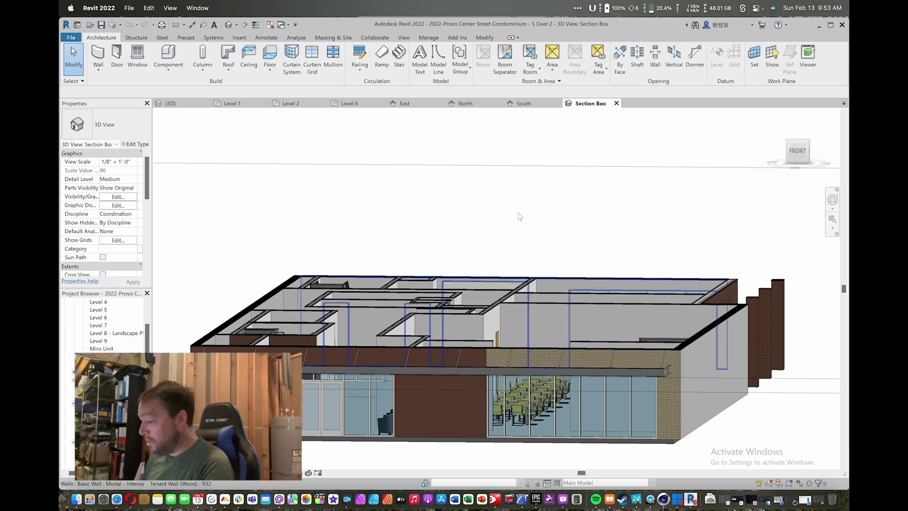
Zoom out and reposition the Section Box 3D view around the cut-away restaurant storey
scroll(450, 213, "down", 10)
middle_click_drag(452, 215, 669, 310)
scroll(516, 242, "up", 5)
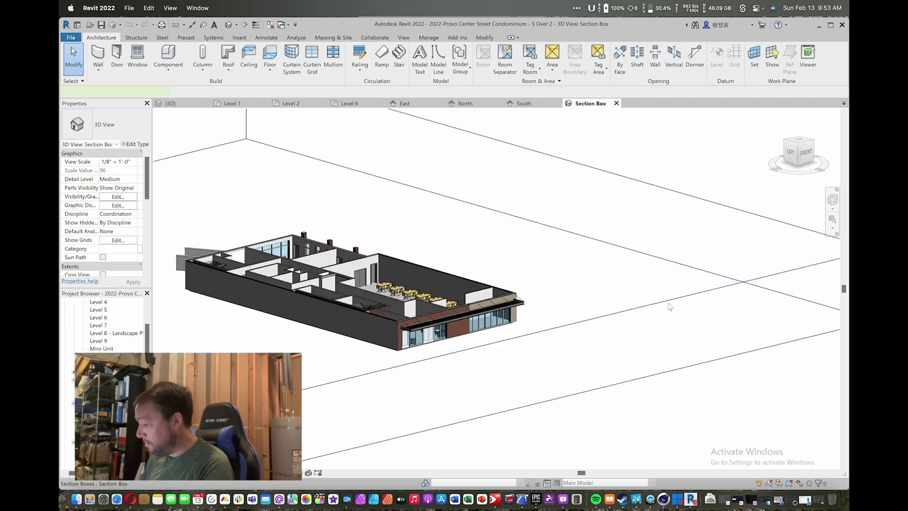
Select the section box and drag its faces, raising the top to include the upper floors
left_click(624, 313)
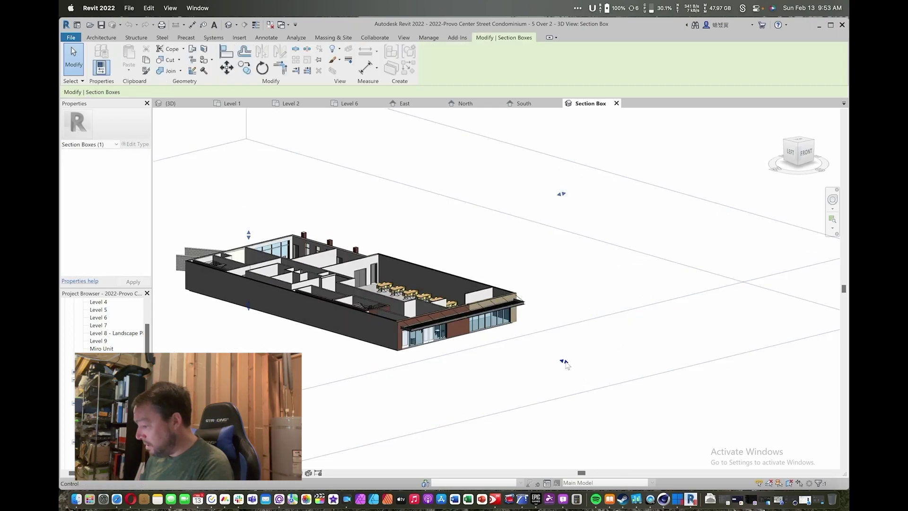
left_click_drag(565, 363, 403, 266)
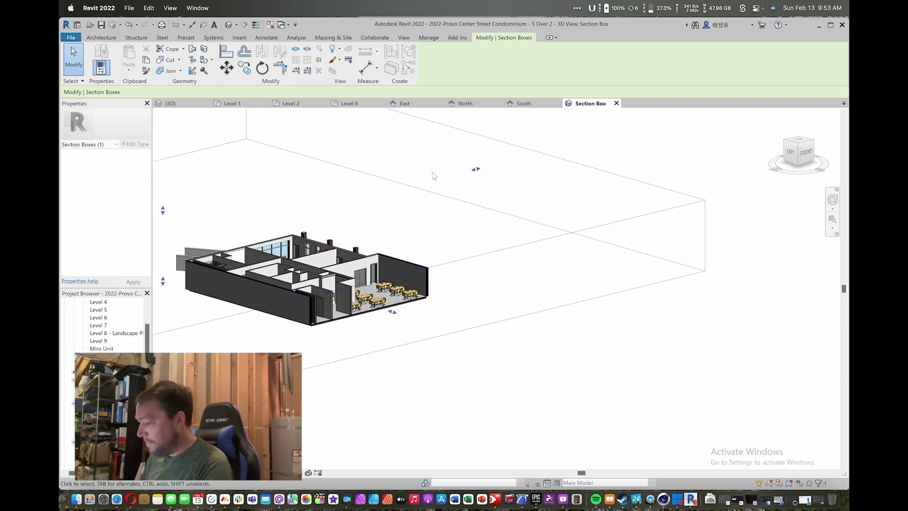
middle_click_drag(434, 176, 569, 243)
left_click_drag(314, 268, 364, 156)
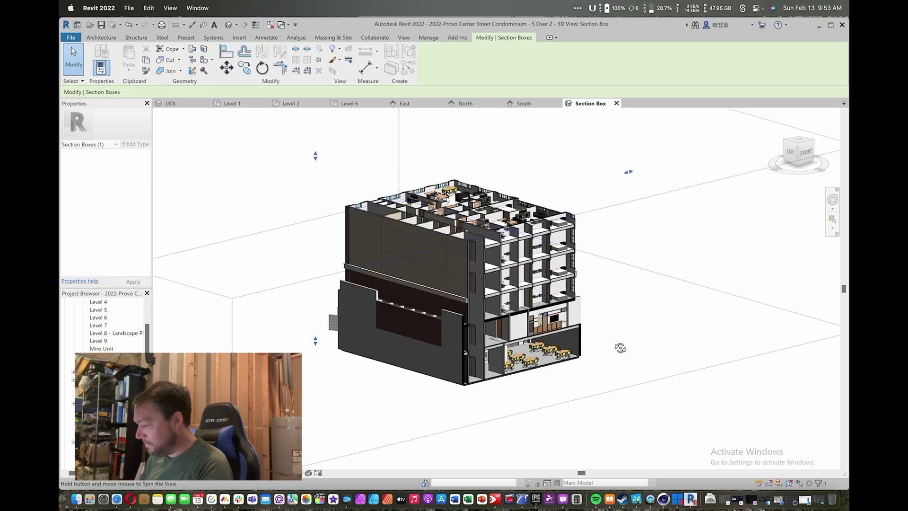
Orbit toward the brick facade and zoom in and back out on the sectioned building
middle_click_drag(619, 347, 558, 290, "shift")
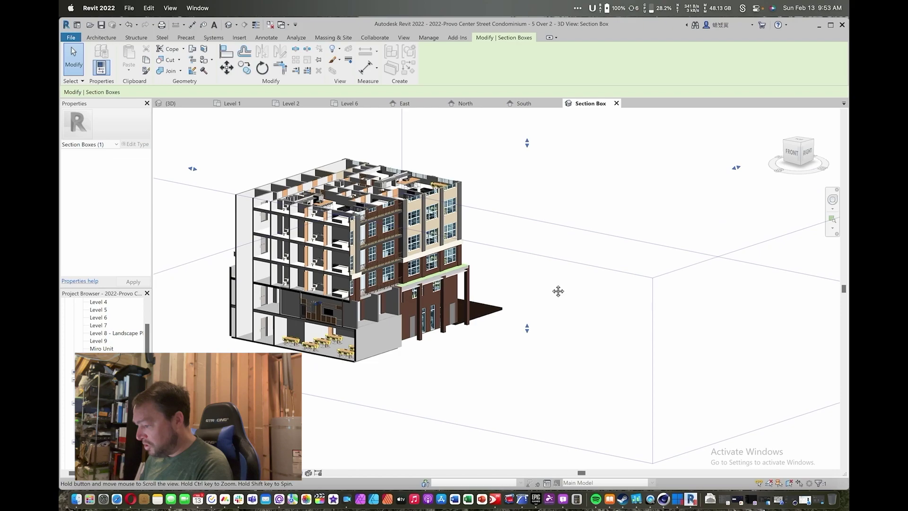
scroll(456, 263, "up", 6)
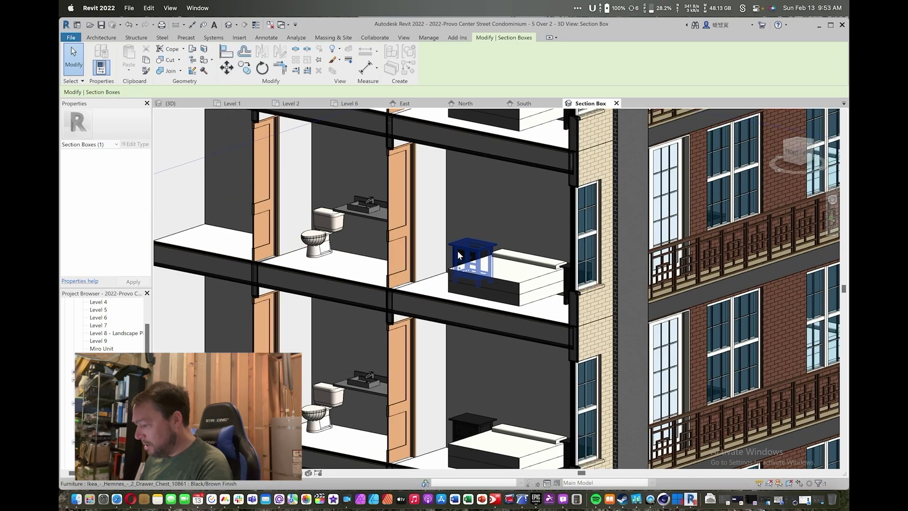
scroll(454, 260, "down", 8)
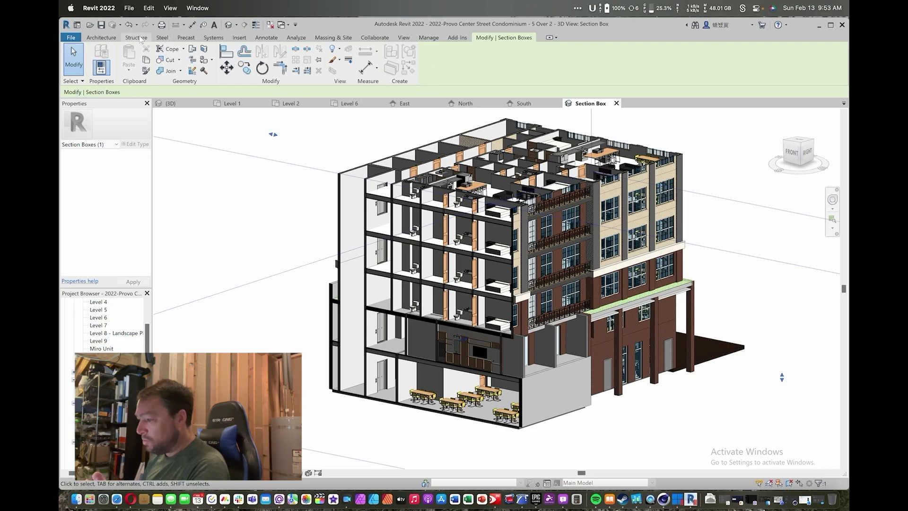
Browse the Massing & Site and Architecture ribbon tools
left_click(333, 38)
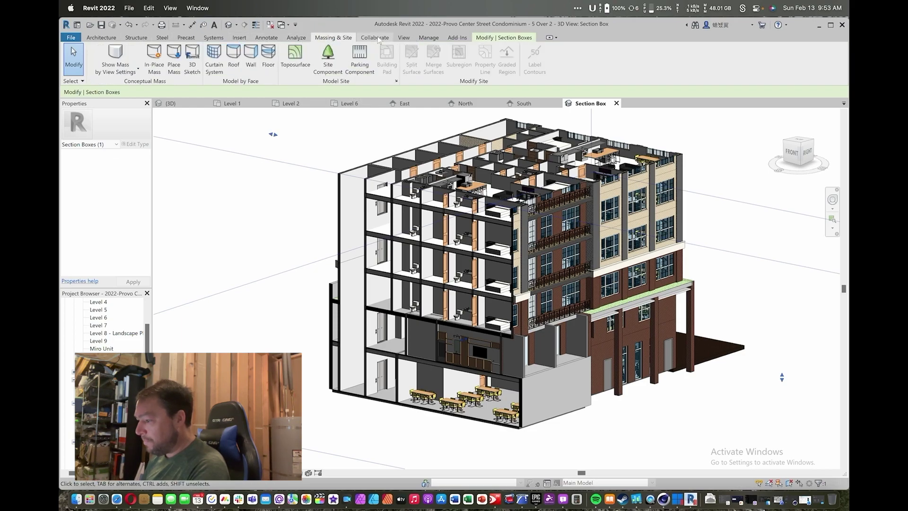
scroll(404, 39, "down", 1)
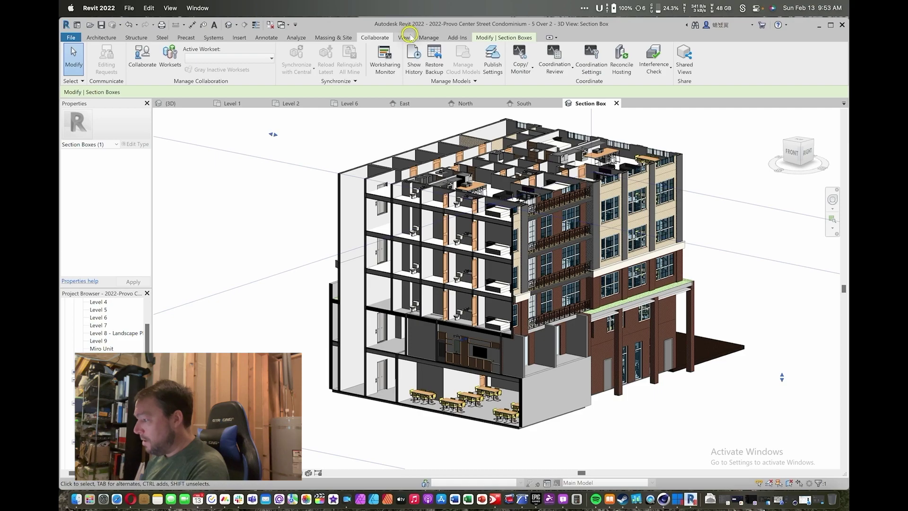
scroll(425, 39, "down", 1)
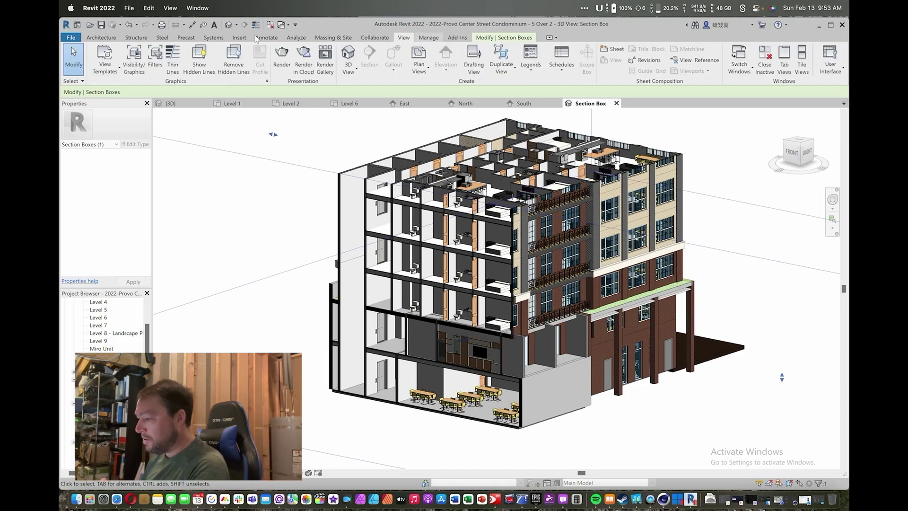
left_click(186, 39)
left_click(91, 39)
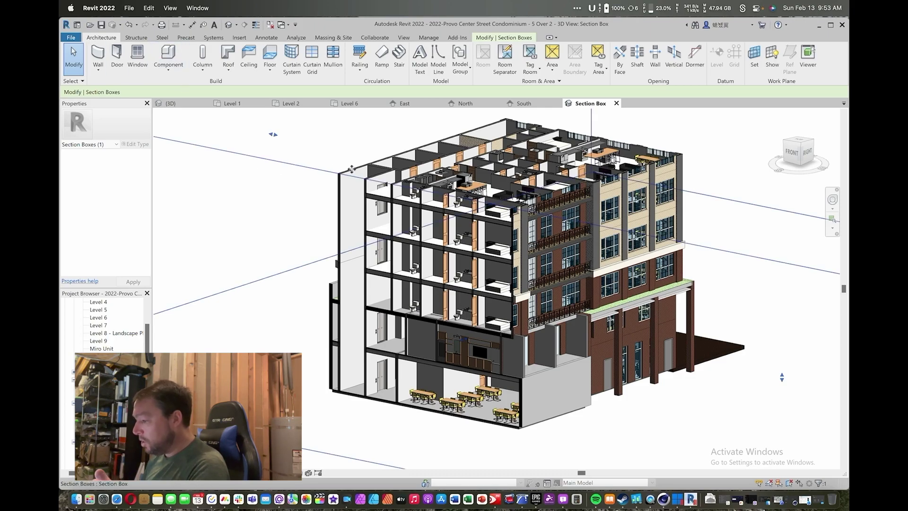
Deselect the section box and open the Render dialog from the View tab's Presentation panel
key("Escape")
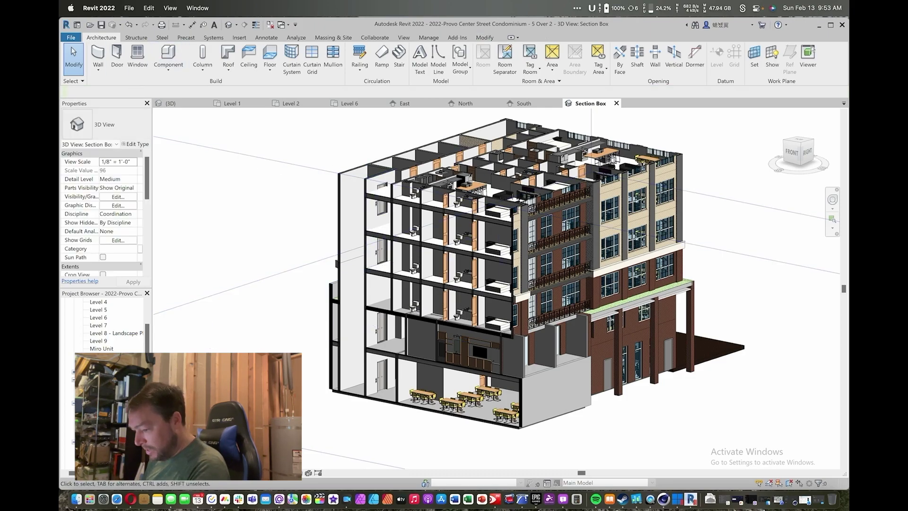
right_click(174, 297)
key("Escape")
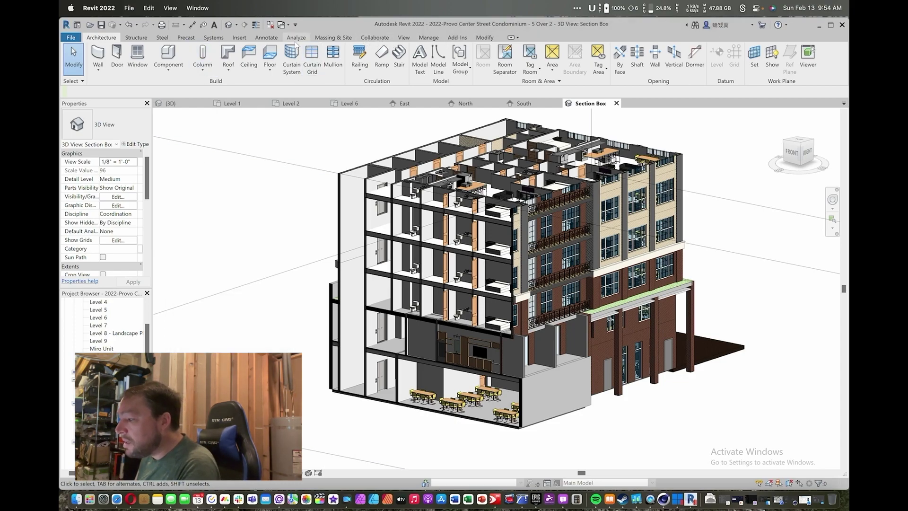
left_click(405, 38)
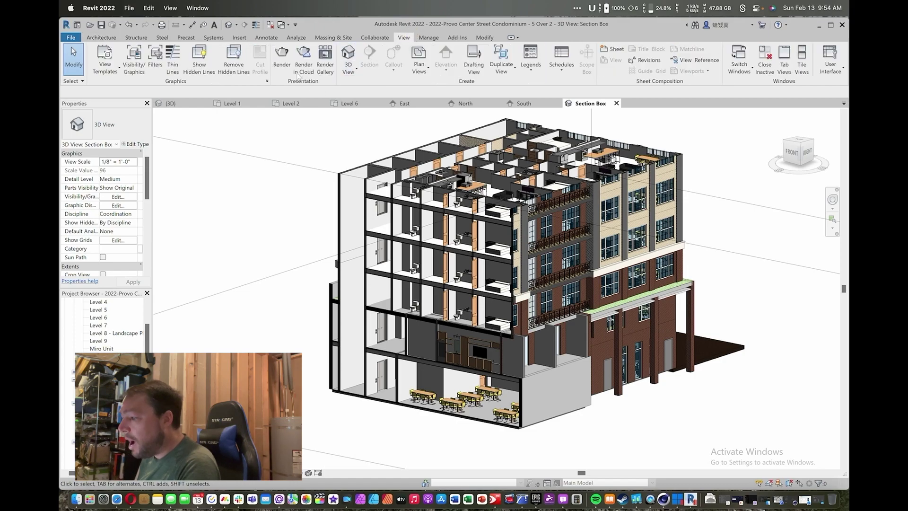
left_click(282, 57)
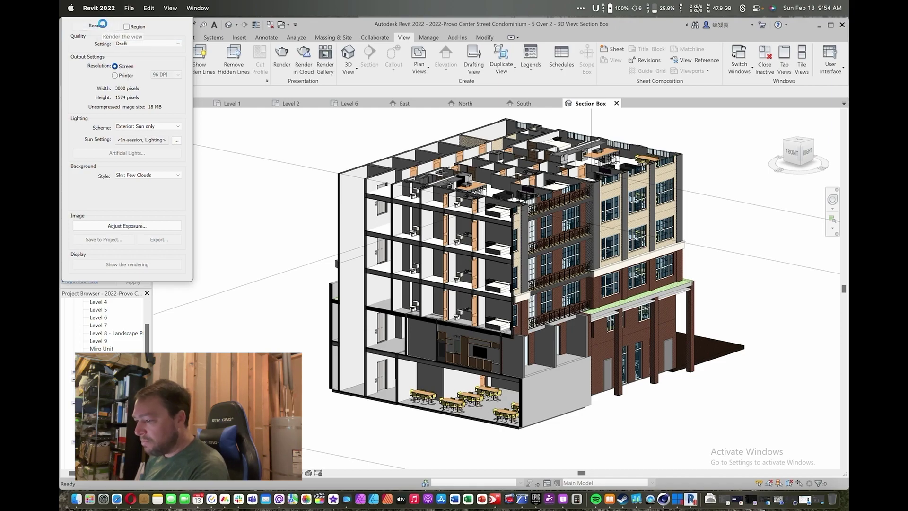
Render the cut-away condominium at Draft quality and let the render finish
left_click(96, 26)
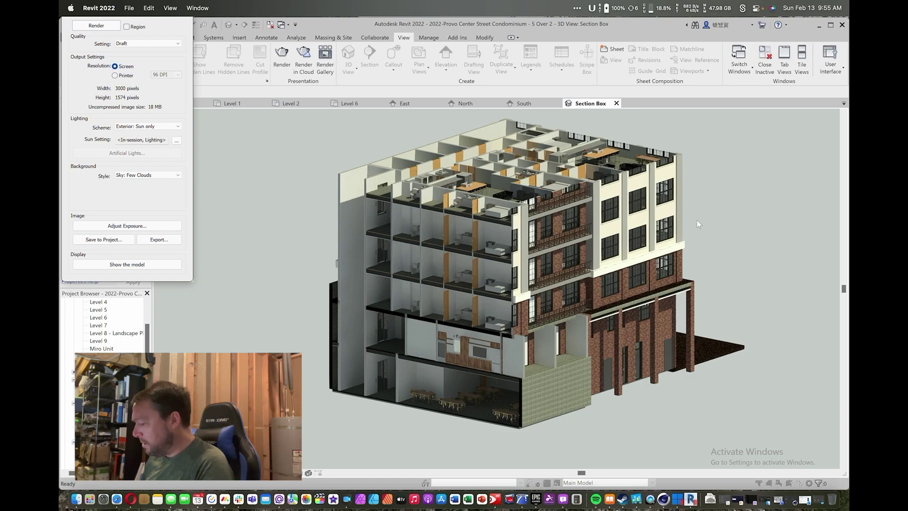
scroll(522, 277, "up", 3)
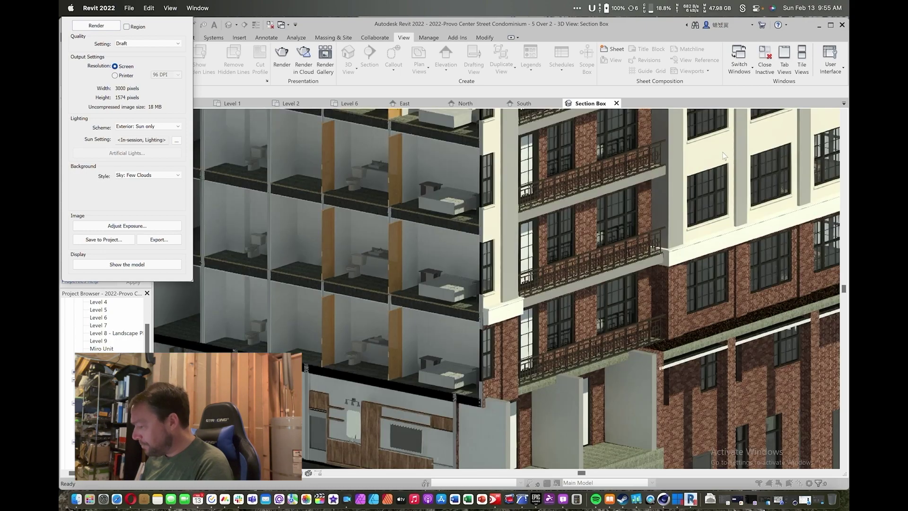
scroll(471, 194, "up", 4)
scroll(471, 194, "down", 8)
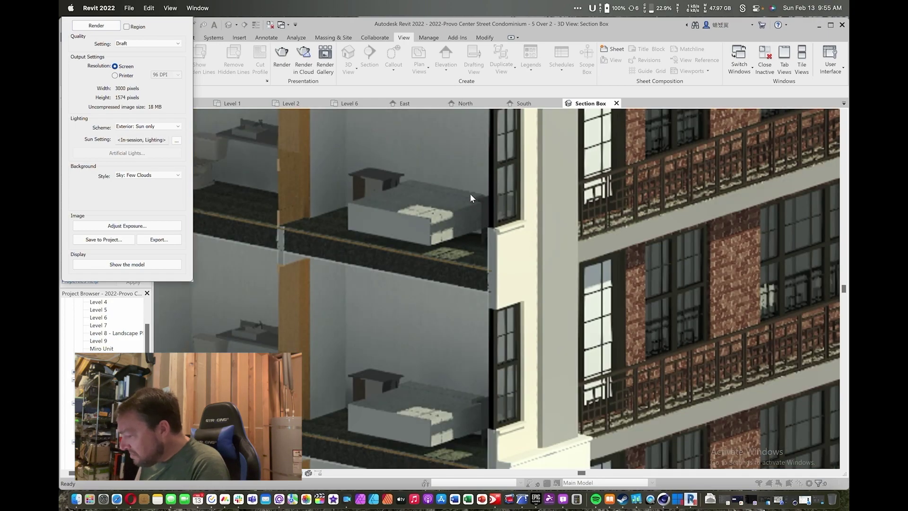
middle_click_drag(471, 166, 463, 253)
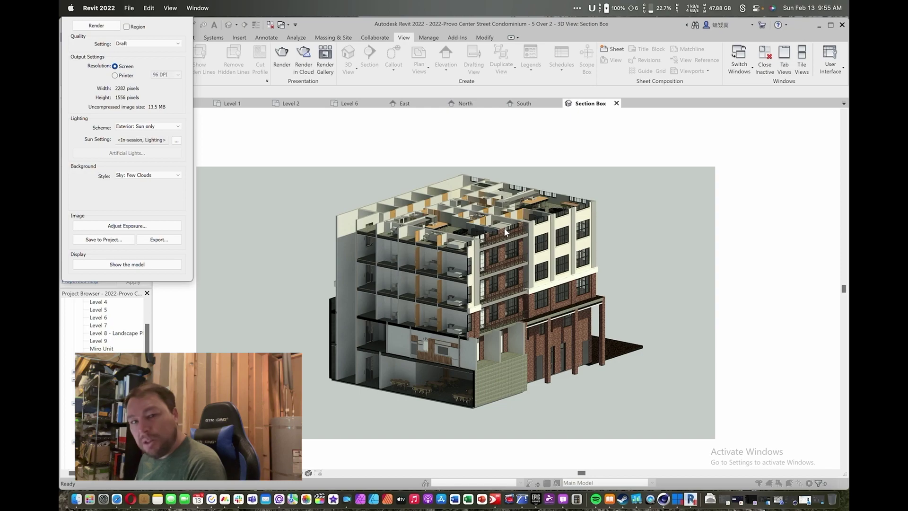
scroll(505, 230, "up", 2)
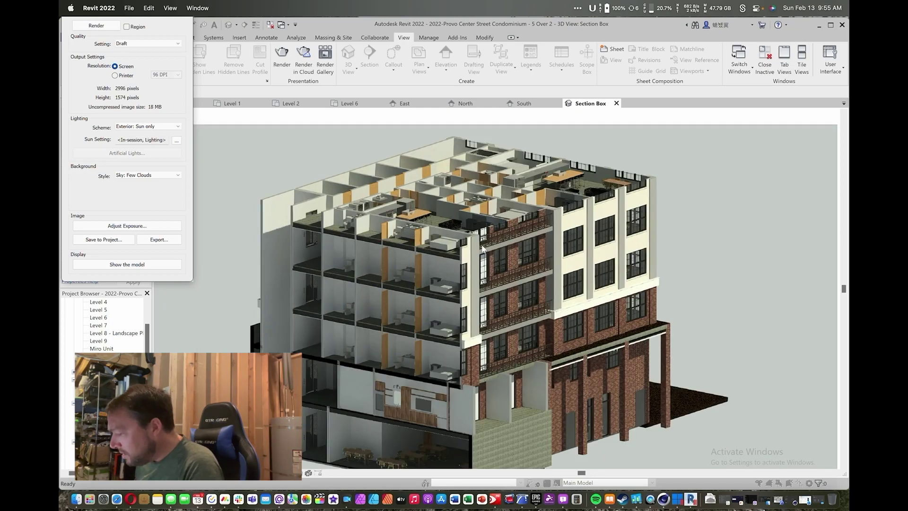
scroll(482, 248, "up", 5)
scroll(484, 239, "down", 6)
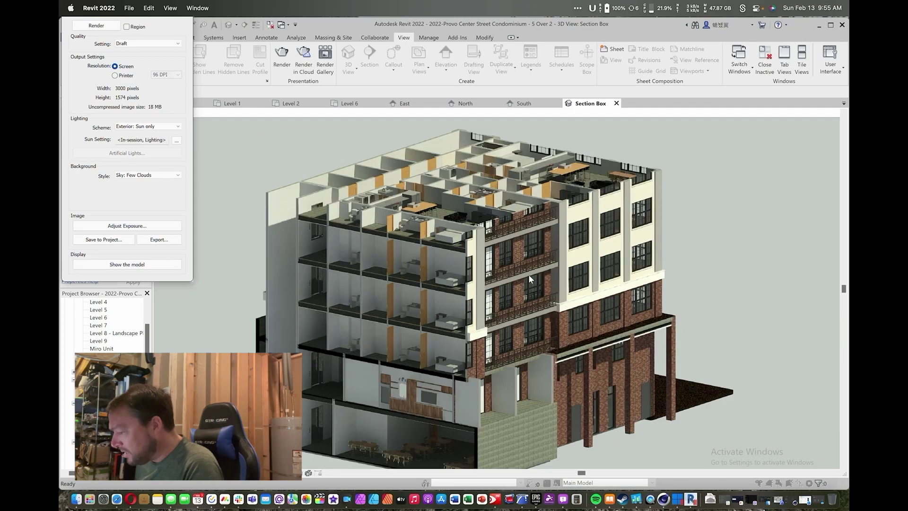
middle_click_drag(528, 274, 534, 237)
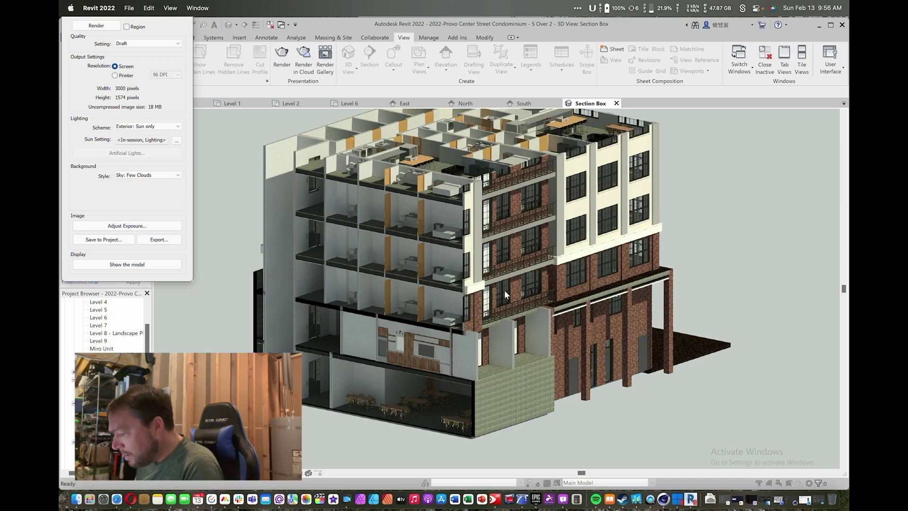
middle_click_drag(492, 201, 500, 223)
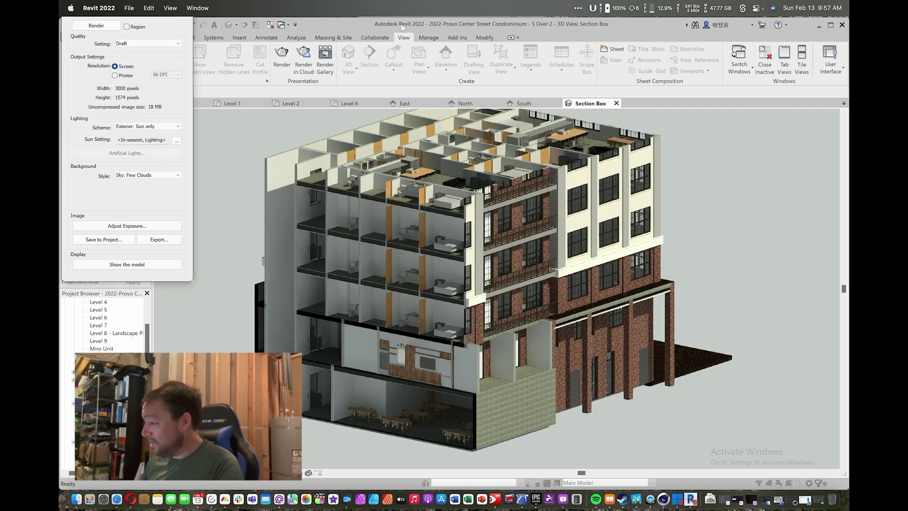
scroll(554, 288, "down", 3)
scroll(542, 271, "up", 3)
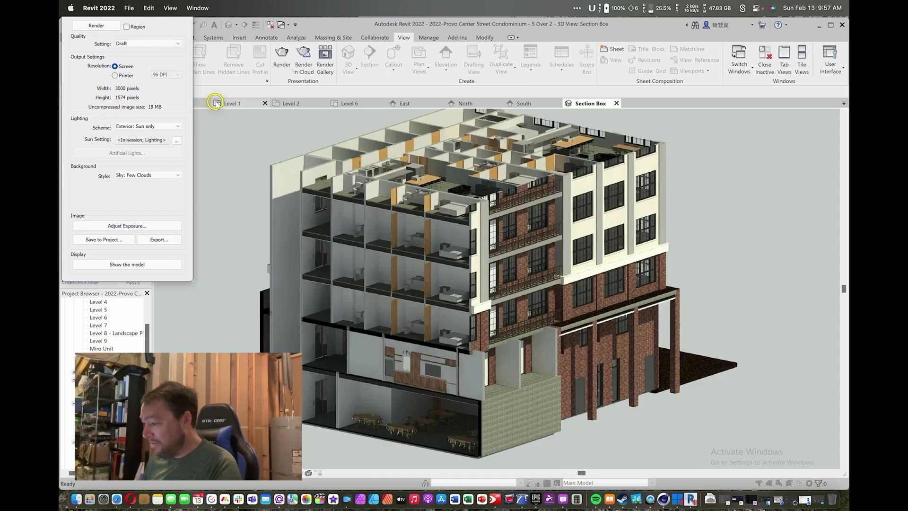
Close the Rendering dialog and switch to the full {3D} view of the condominium
left_click(231, 104)
left_click(172, 103)
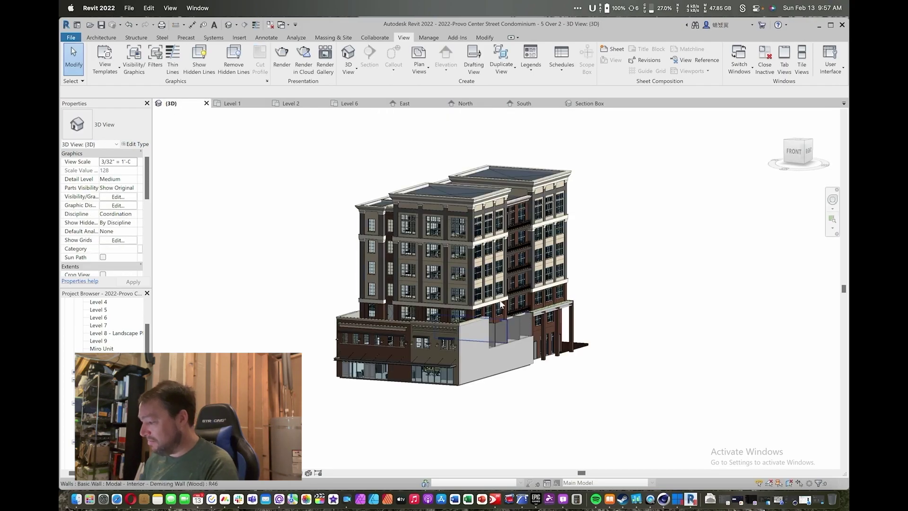
scroll(515, 299, "up", 5)
Pan and orbit the model to view the street facade from a corner
middle_click_drag(471, 294, 515, 299)
scroll(515, 299, "down", 3)
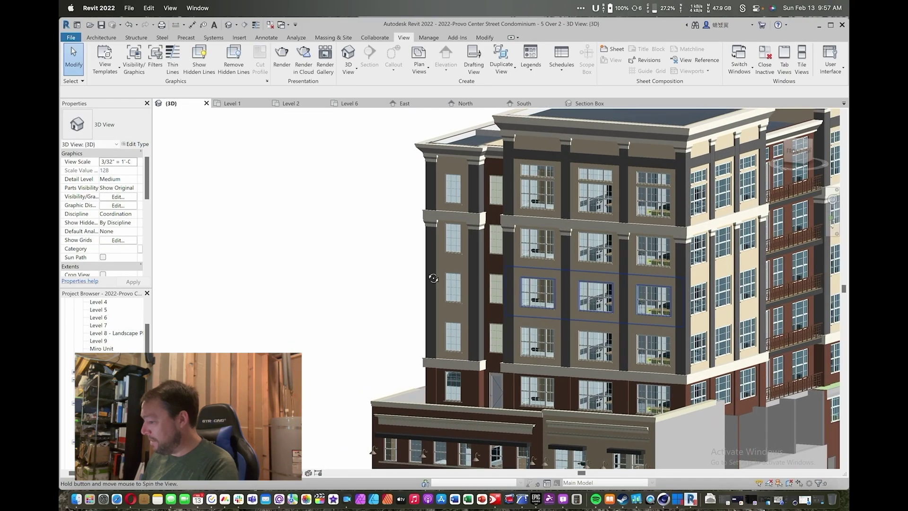
scroll(439, 284, "up", 4)
middle_click_drag(455, 294, 406, 284, "shift")
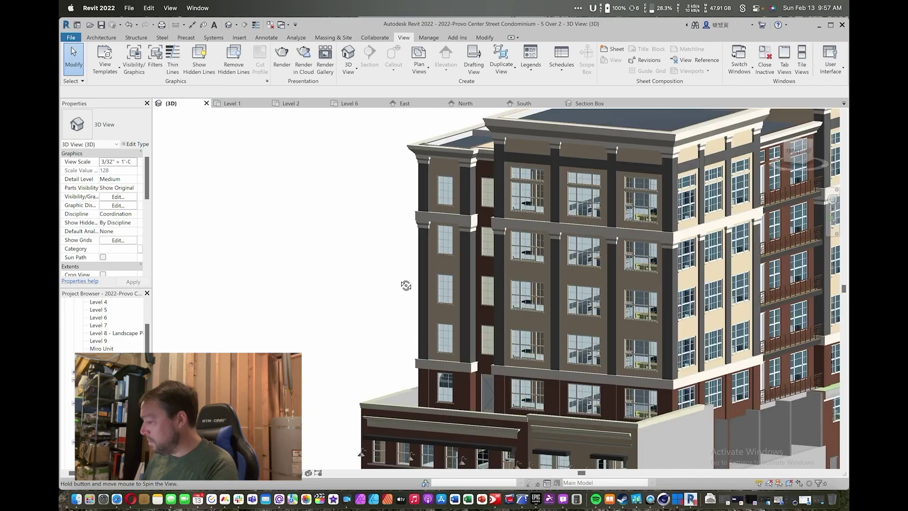
scroll(590, 271, "up", 4)
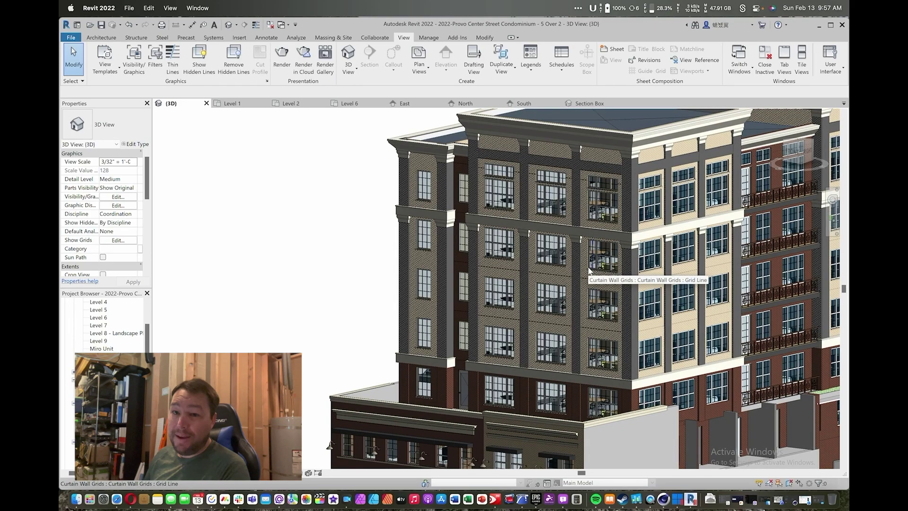